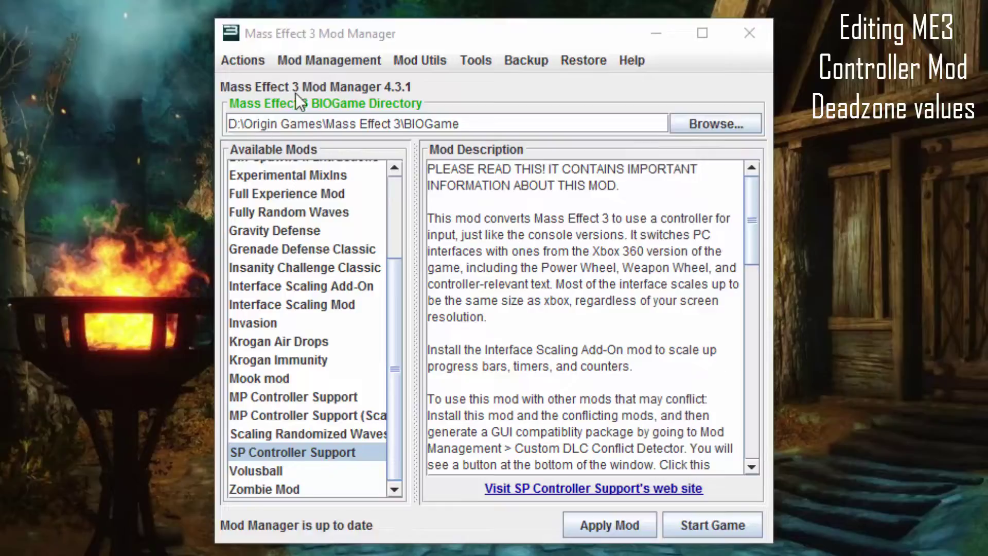
Step: Show the available variants of the SP Controller Support mod
left_click(422, 34)
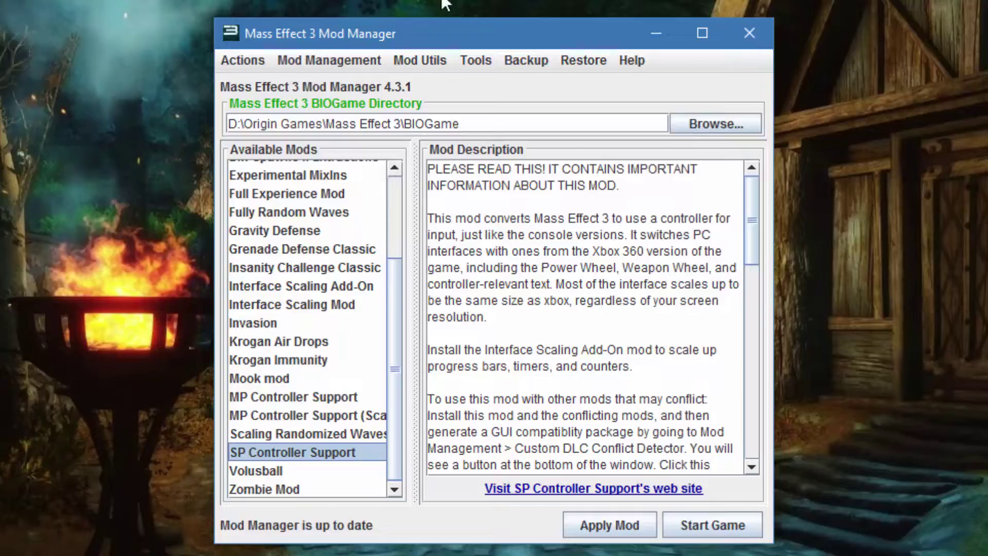
left_click(406, 64)
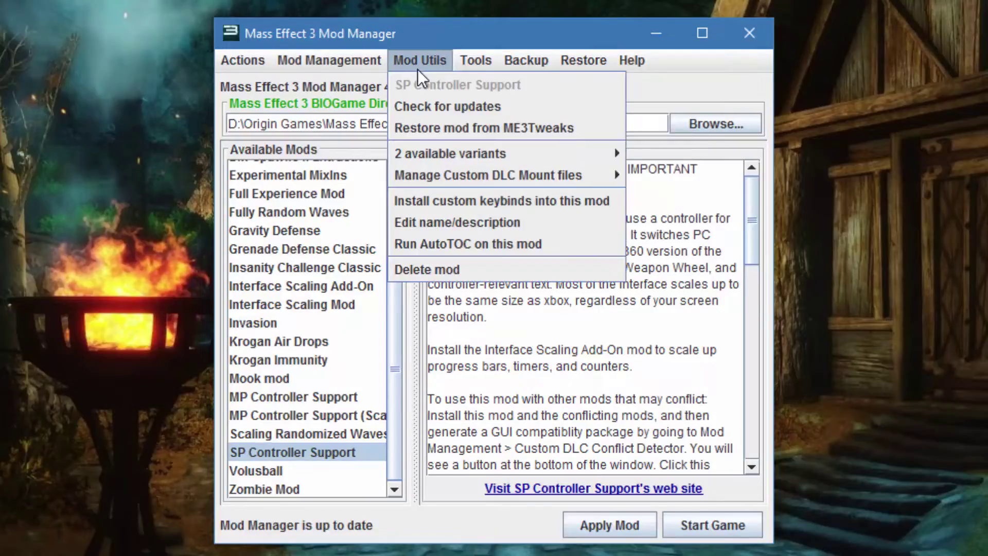
mouse_move(483, 148)
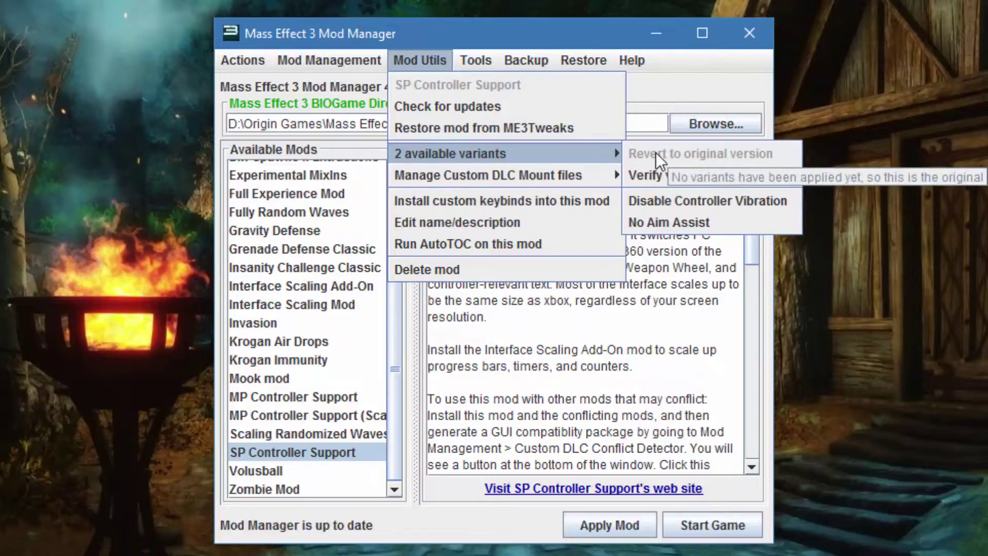
Step: Open the mod manager's mods folder and go to the TESTPATCH folder inside SP Controller Support
mouse_move(323, 52)
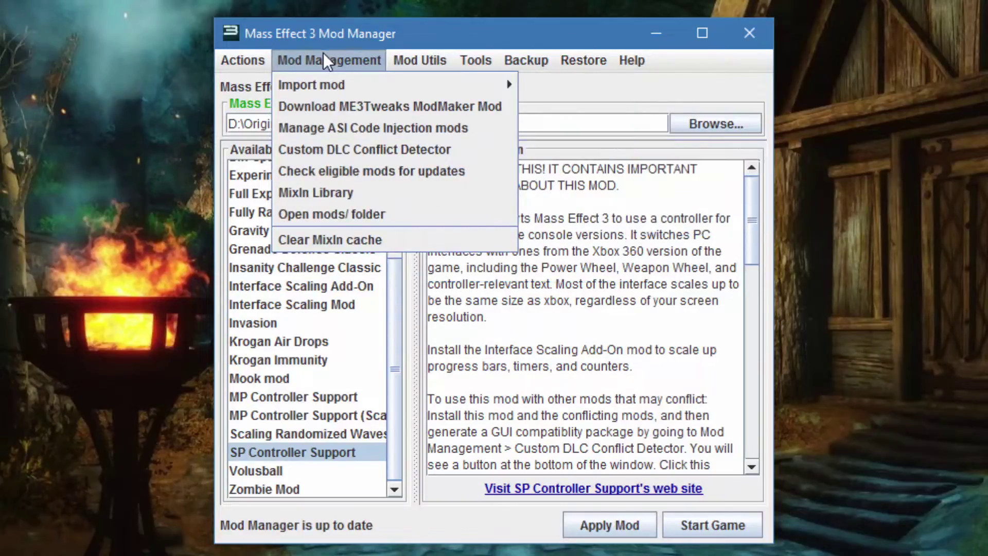
left_click(332, 215)
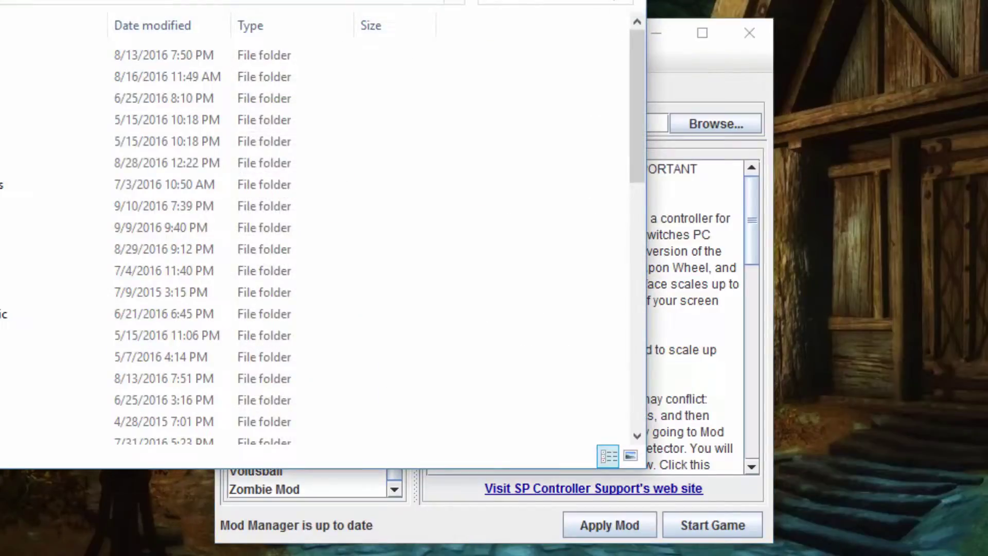
scroll(196, 201, "down", 10)
scroll(361, 237, "up", 5)
scroll(463, 281, "up", 4)
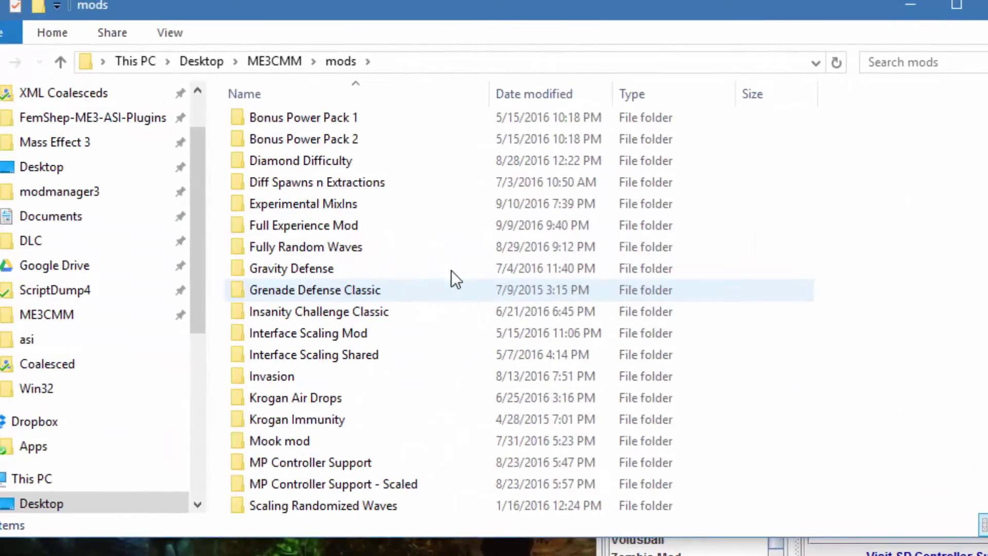
scroll(332, 453, "down", 1)
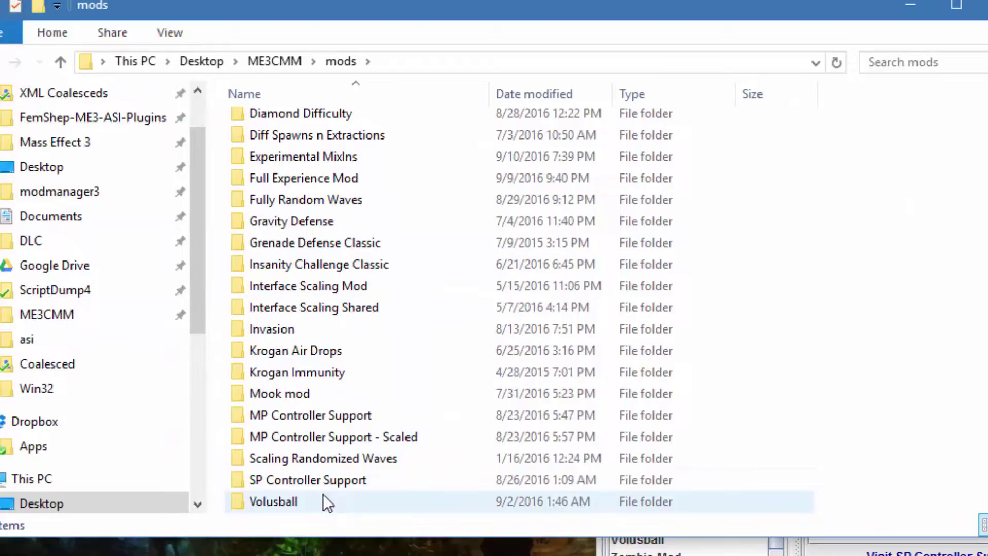
double_click(331, 479)
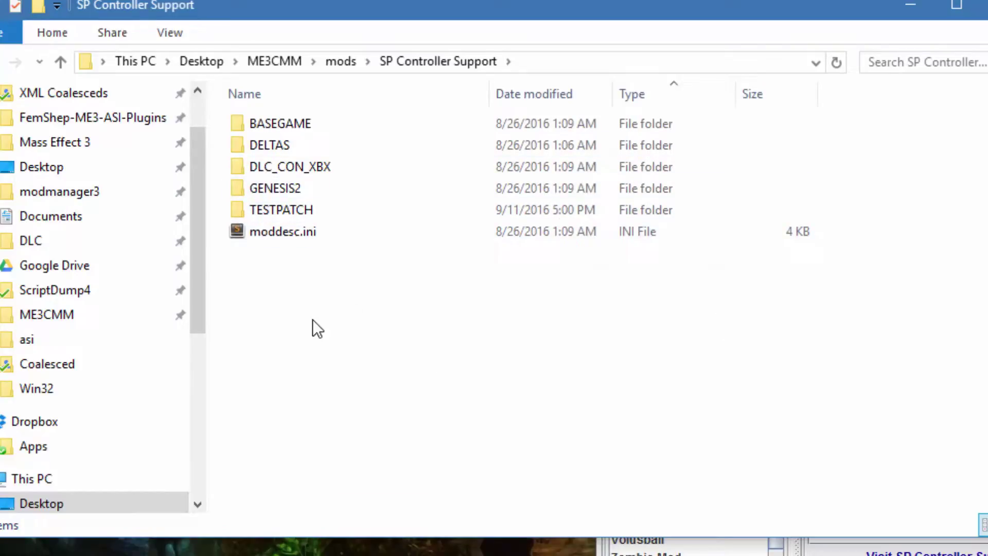
double_click(260, 210)
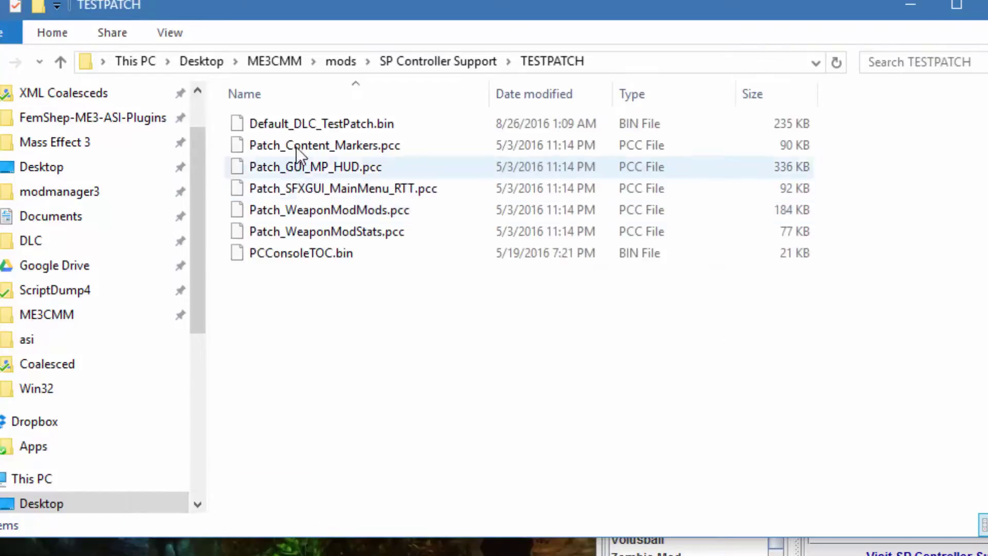
Step: Decompile Default_DLC_TestPatch.bin to XML files with the Coalesced Compiler/Decompiler, then close the tool
left_click(296, 123)
left_click_drag(277, 110, 952, 309)
left_click_drag(900, 291, 900, 292)
left_click_drag(706, 237, 706, 237)
left_click(767, 241)
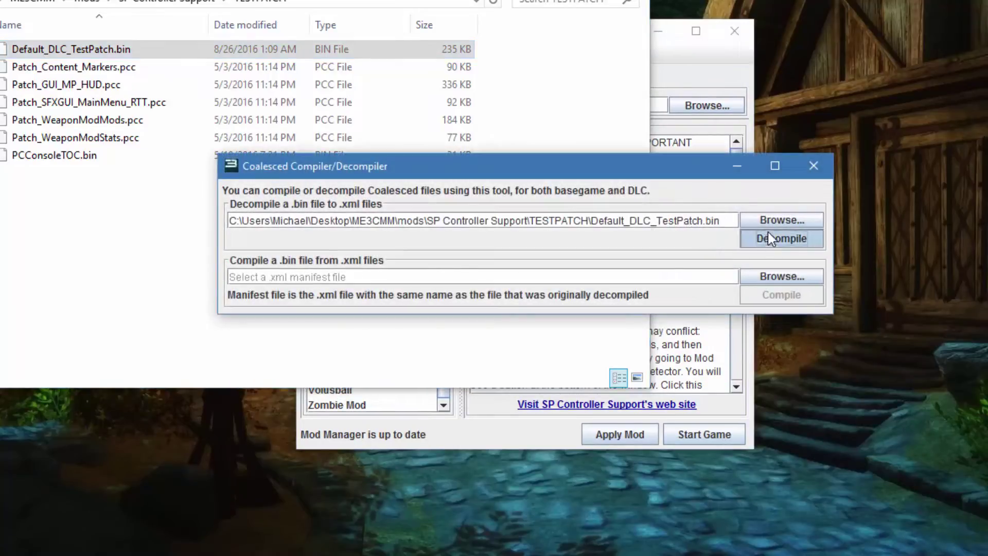
left_click(813, 166)
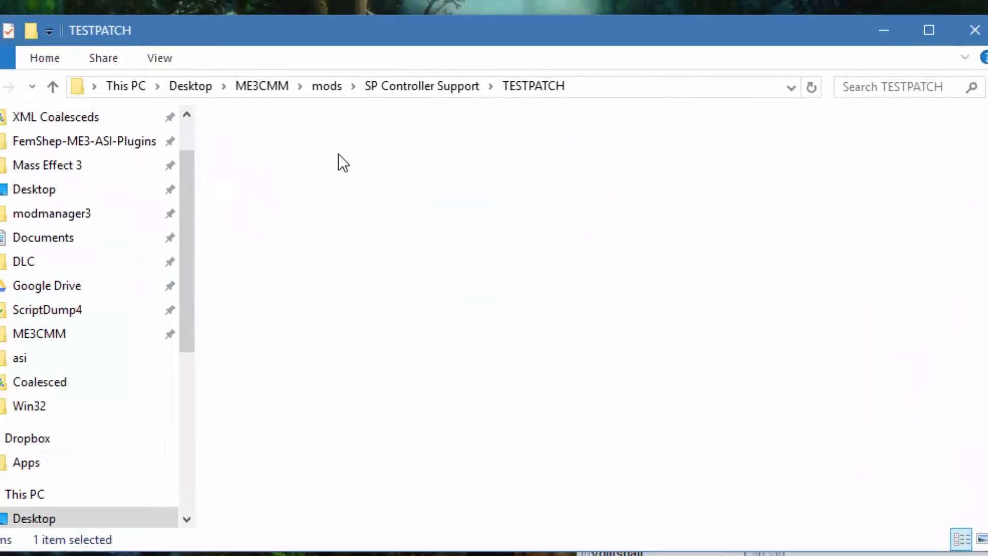
Step: Open BioInput.xml from the decompiled Default_DLC_TestPatch folder in the text editor
double_click(338, 154)
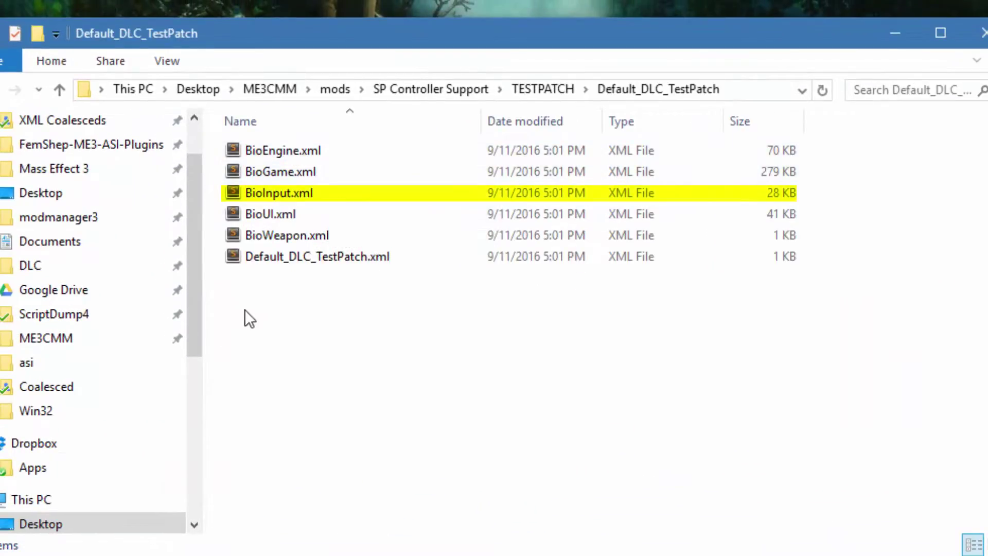
left_click(310, 194)
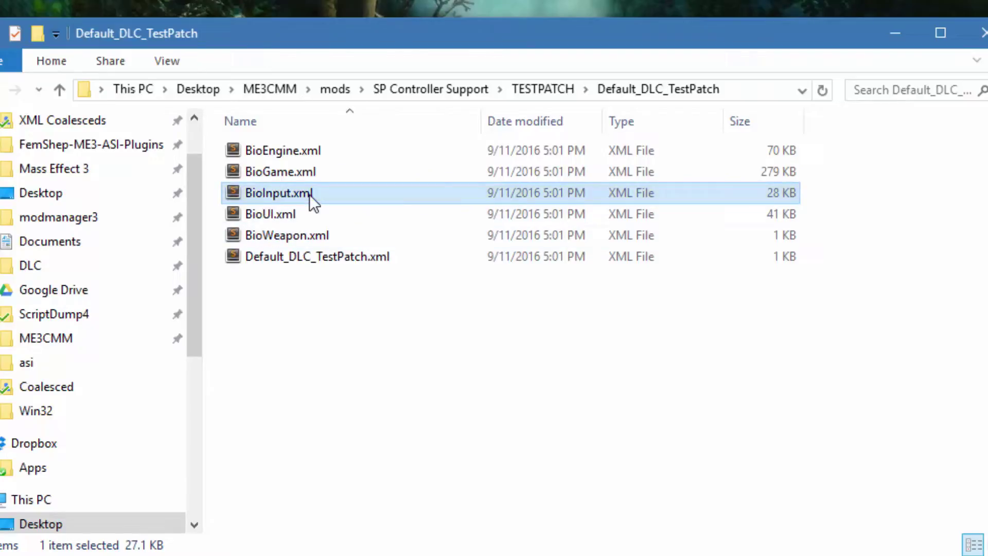
double_click(310, 194)
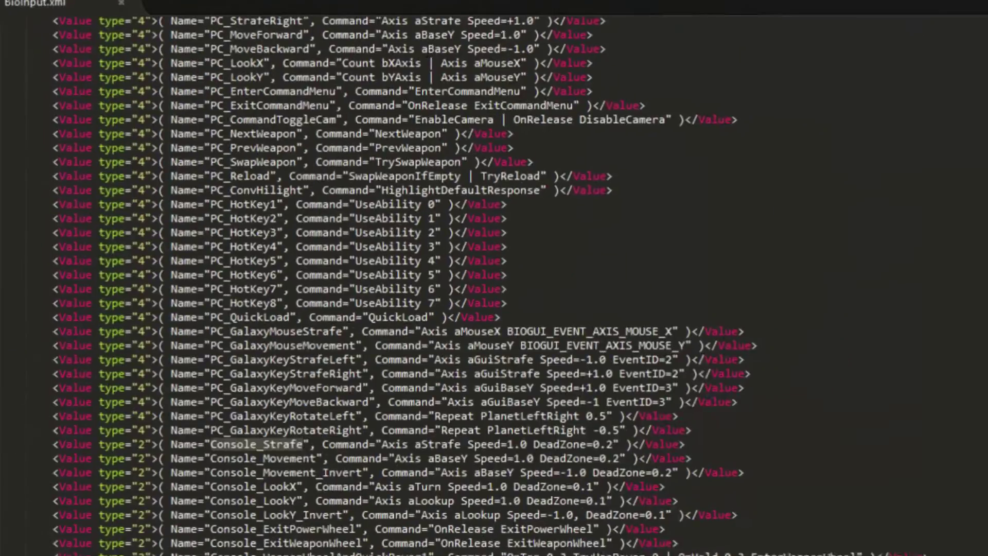
Step: Examine the binding lines and their type values in the engine.debugcamerainput and sfxgame.sfxgamemodeatlas sections of BioInput.xml
scroll(637, 378, "up", 15)
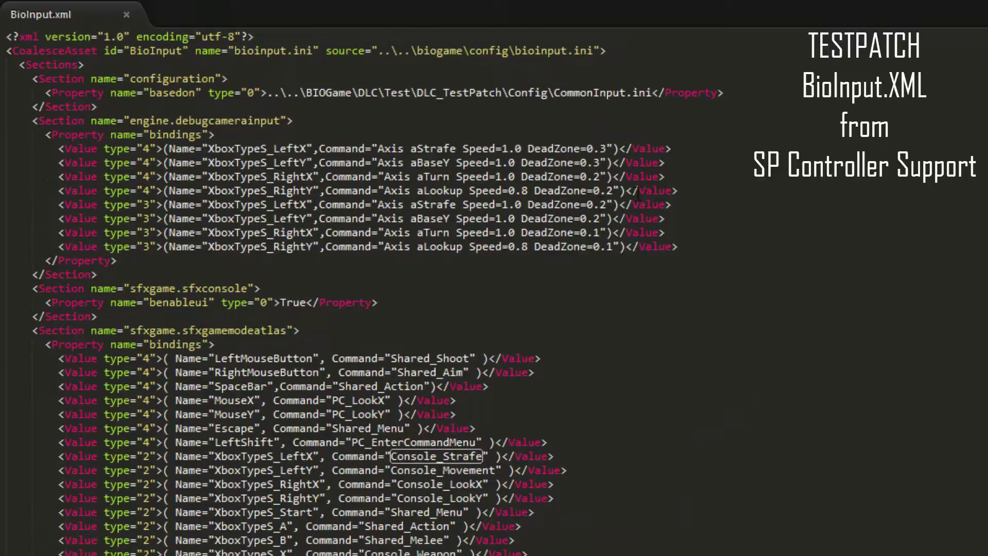
left_click_drag(678, 246, 6, 148)
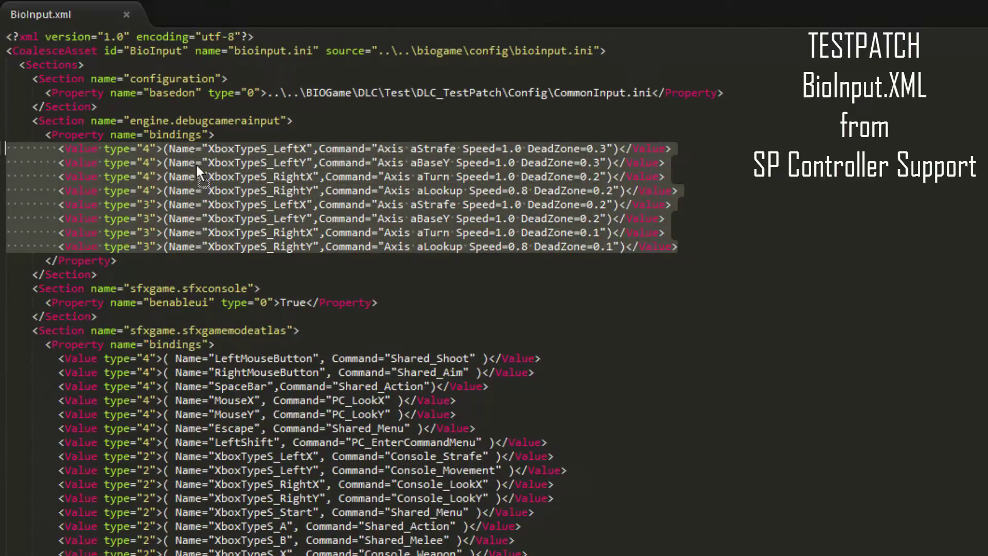
left_click(147, 206)
double_click(145, 205)
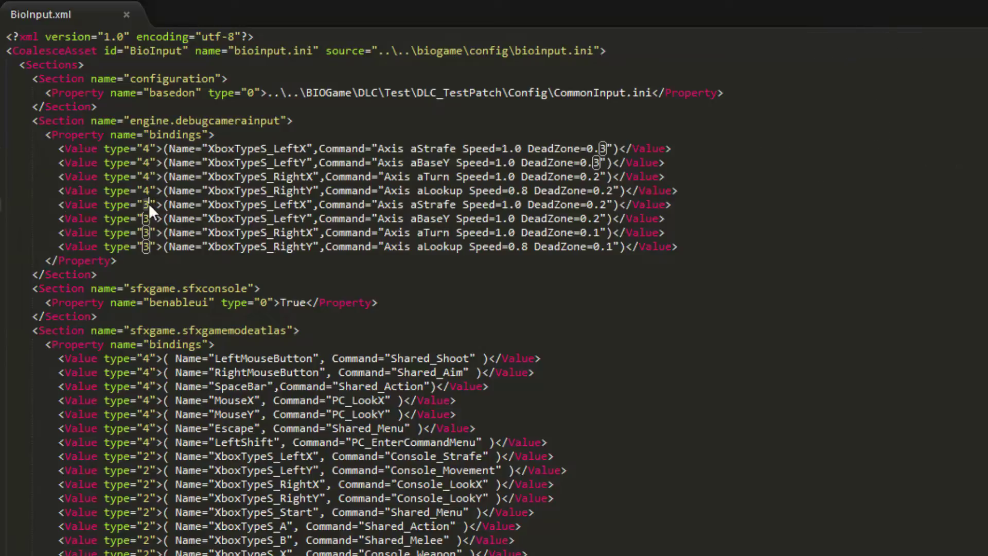
left_click(146, 550)
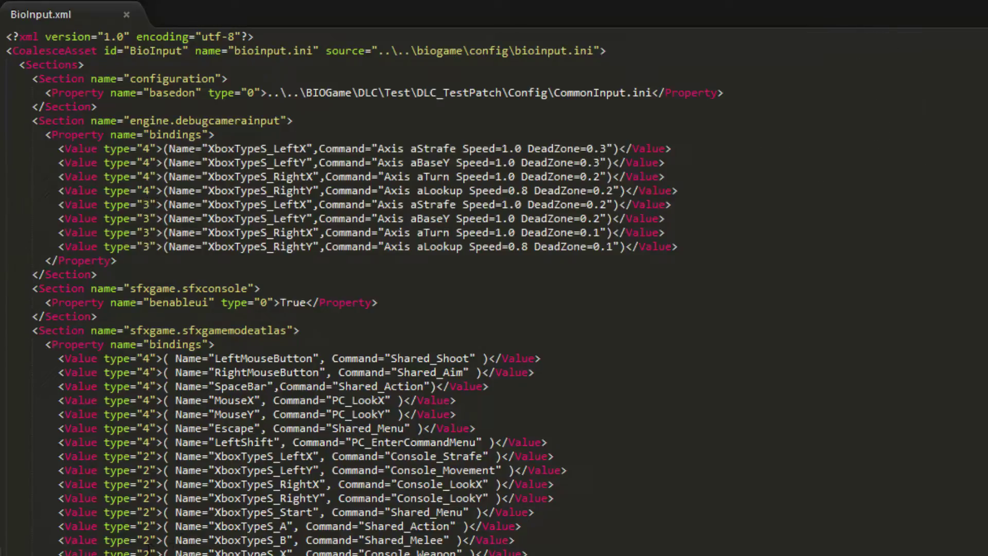
double_click(146, 552)
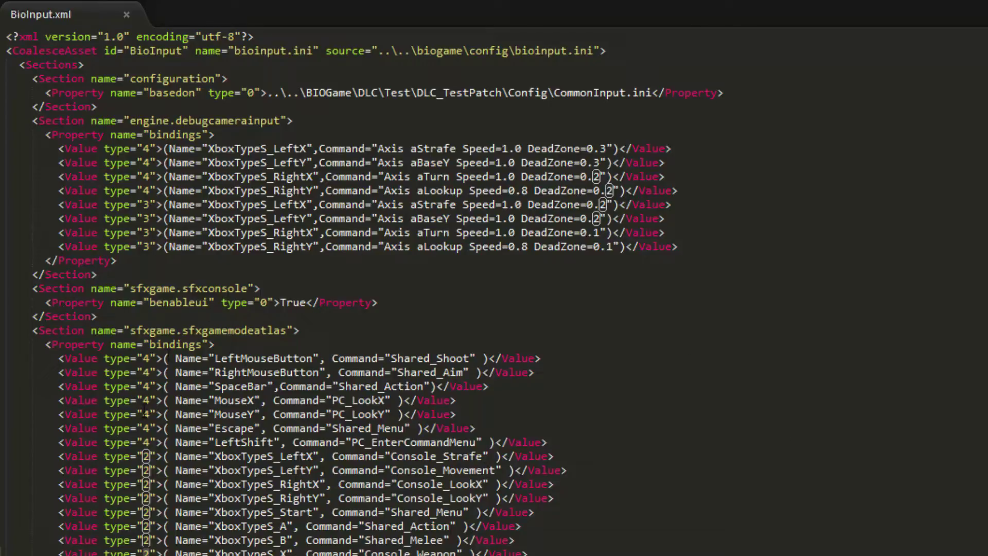
double_click(146, 414)
double_click(146, 441)
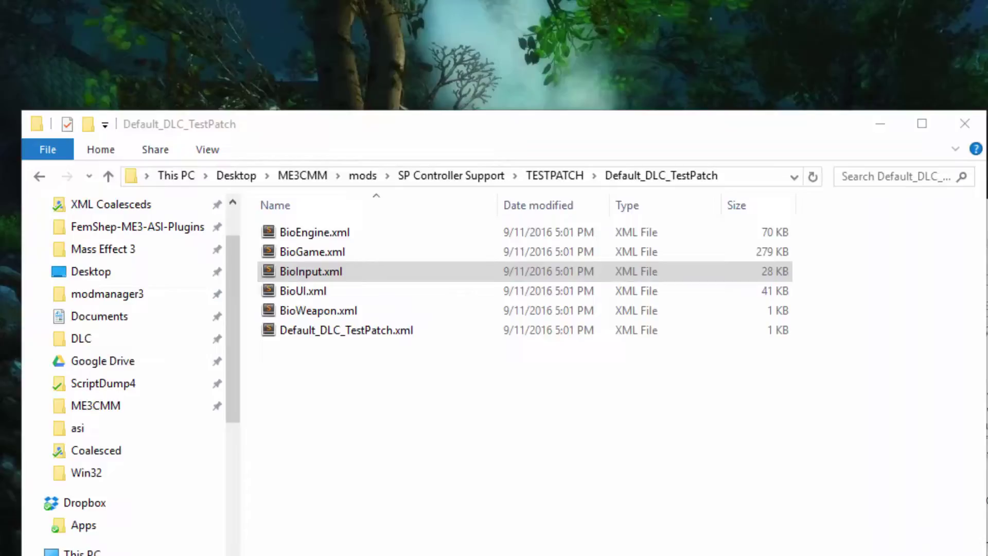
key("alt+Tab")
left_click(783, 241)
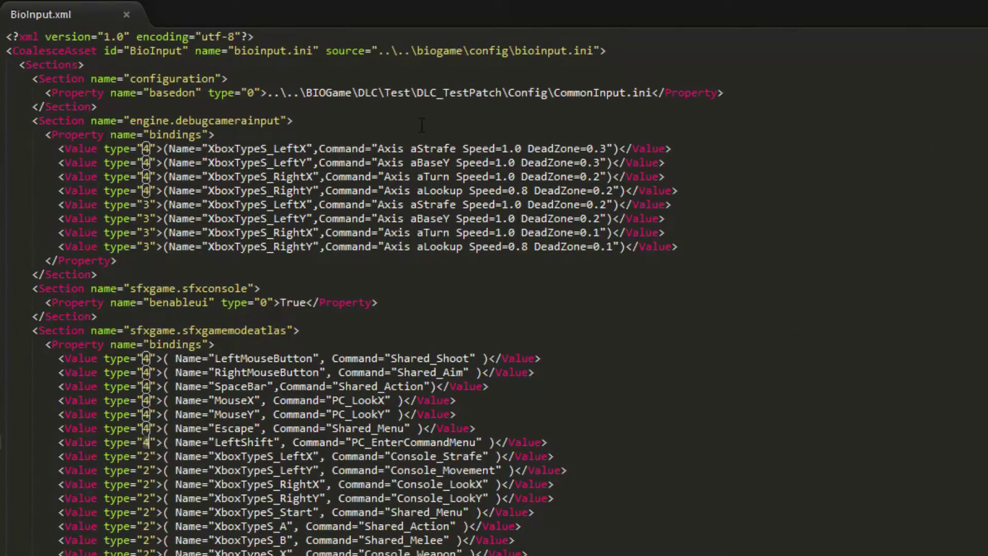
Step: Find the sfxgame.sfxgamemodebase section and examine its six stick deadzone entries, from Console_Strafe to Console_LookY_Invert
scroll(421, 125, "down", 8)
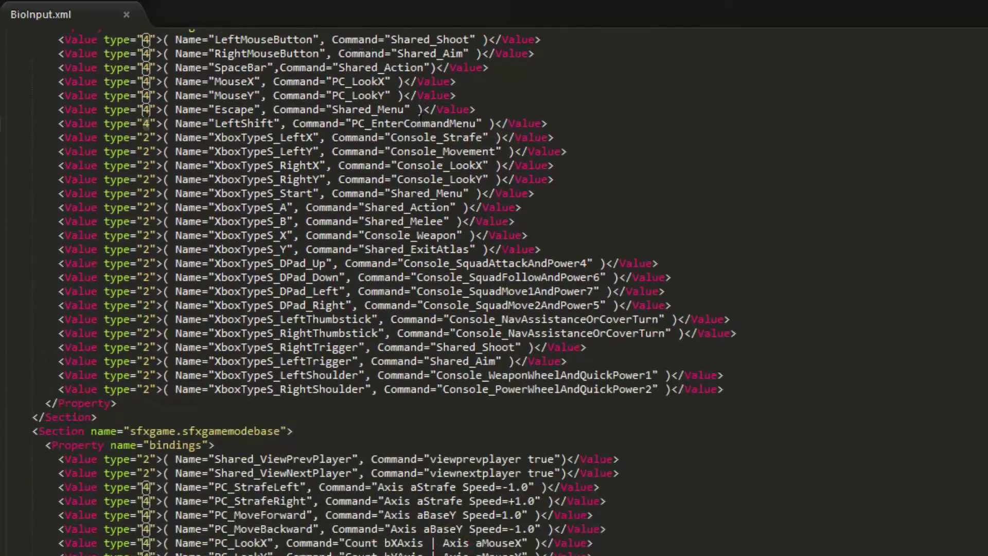
scroll(422, 119, "down", 14)
scroll(421, 121, "up", 5)
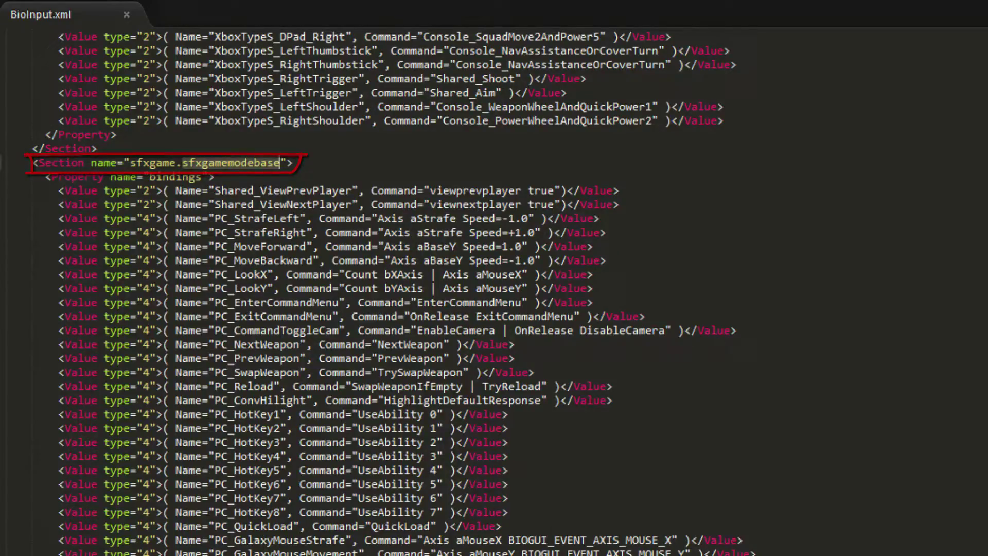
scroll(433, 494, "down", 4)
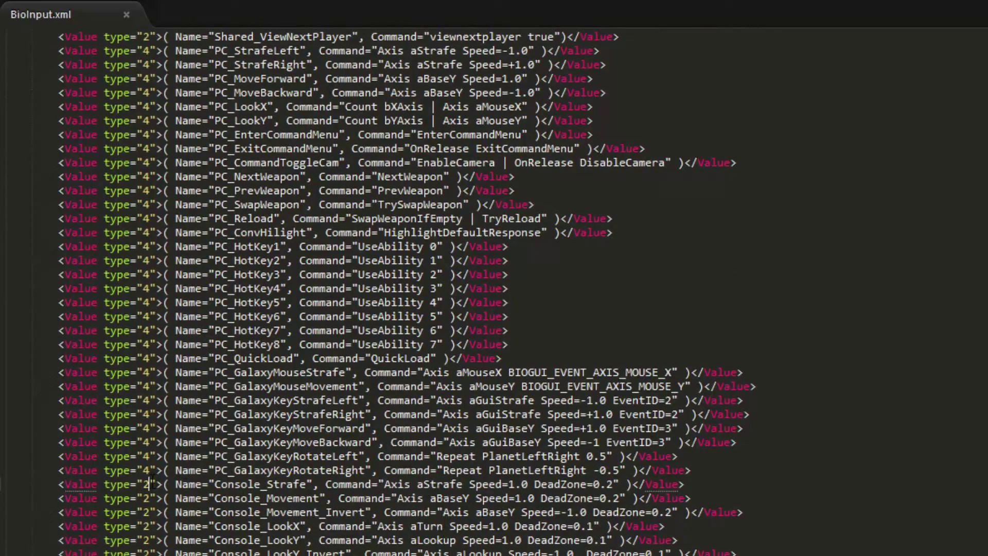
double_click(148, 484)
scroll(451, 484, "down", 5)
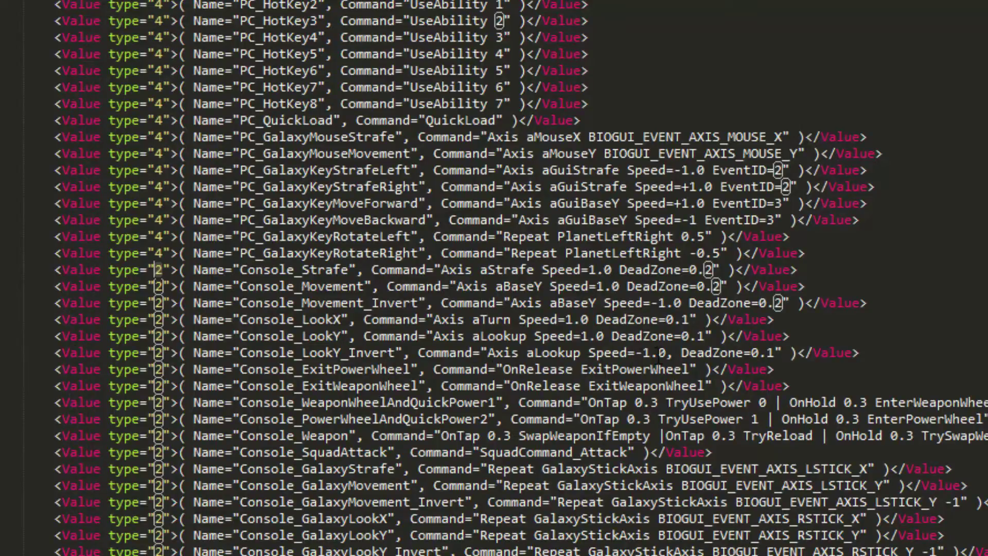
left_click(905, 353)
mouse_move(905, 352)
left_mouse_down()
mouse_move(514, 336)
mouse_move(103, 336)
mouse_move(2, 319)
mouse_move(3, 269)
left_mouse_up()
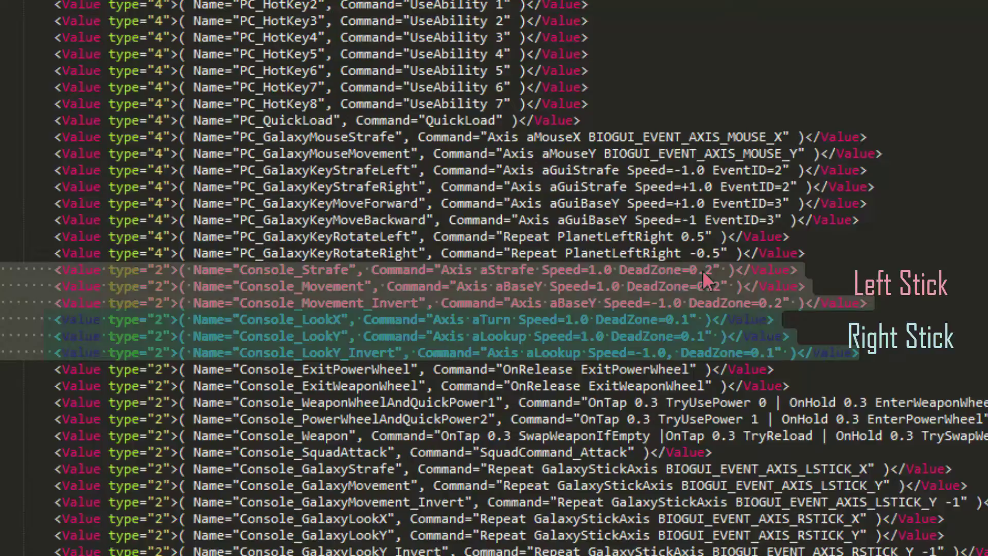
left_click(703, 270)
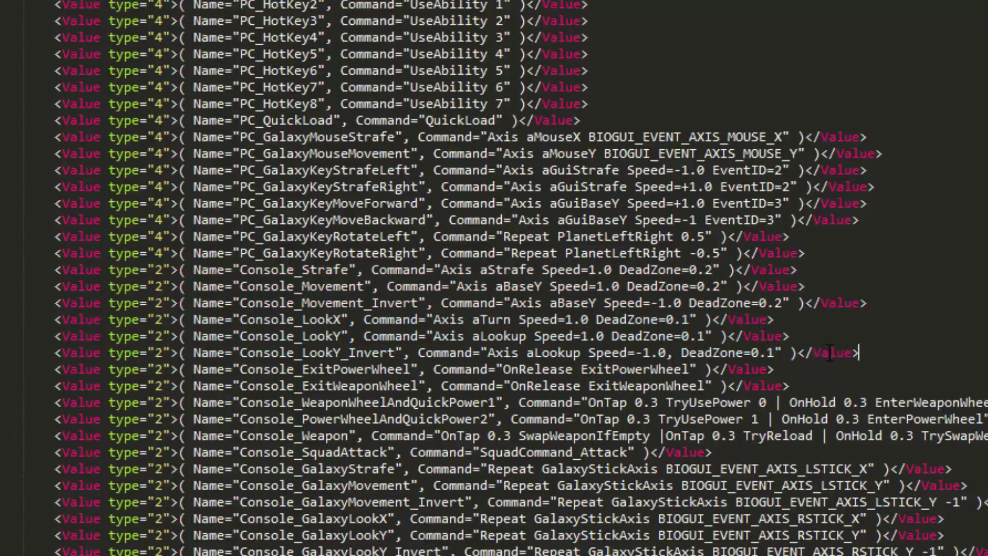
left_click_drag(858, 353, 10, 320)
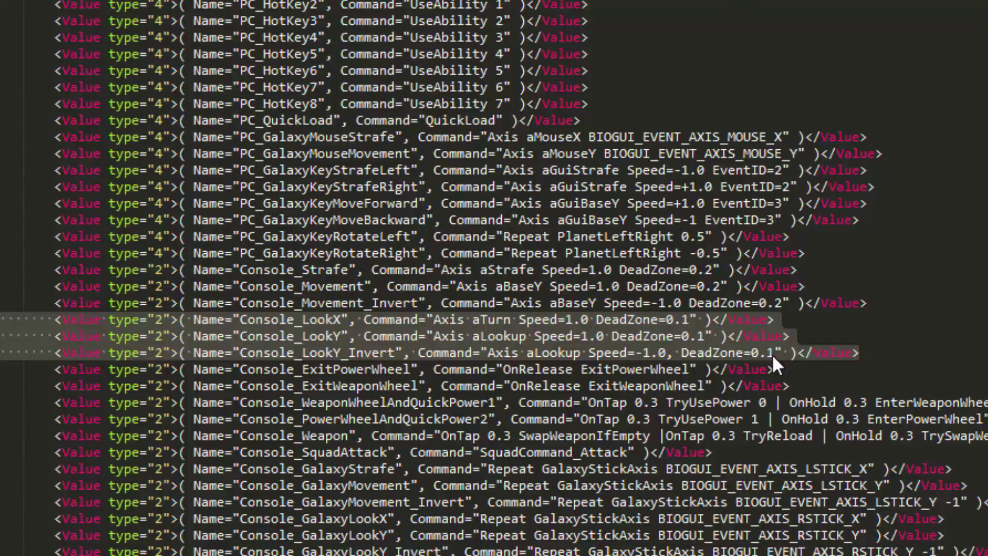
Step: Set DeadZone to 0.3 in the Console_LookX, Console_LookY and Console_LookY_Invert bindings
left_click(706, 320)
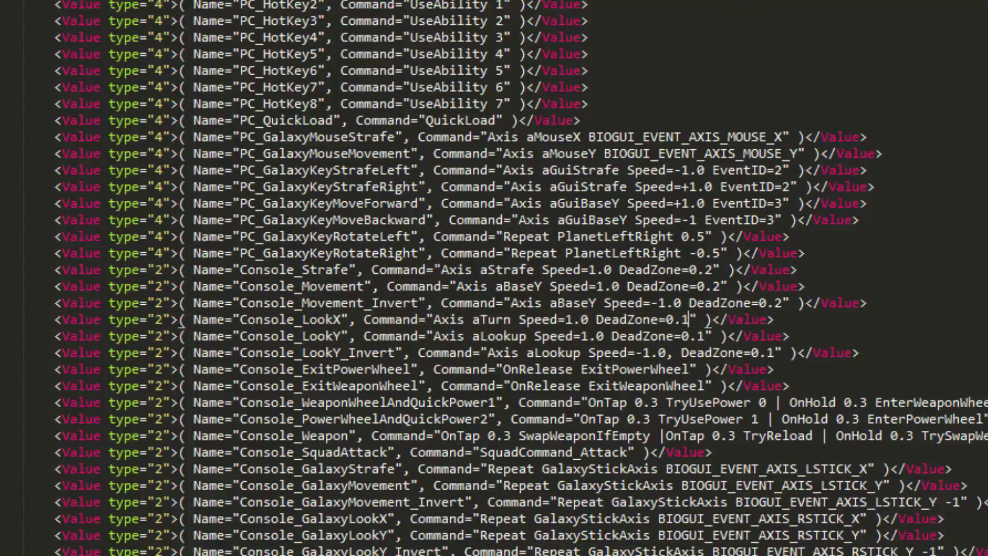
key("BackSpace")
type("3")
key("Down")
key("Right")
key("Right")
key("BackSpace")
type("3")
key("Down")
key("Right")
key("Right")
key("Right")
key("Right")
key("Right")
key("Right")
key("Right")
key("Delete")
type("3")
Step: Set DeadZone to 0.3 in the Console_Movement_Invert, Console_Movement and Console_Strafe bindings
key("Up")
key("Up")
key("Up")
key("BackSpace")
type("3")
key("Up")
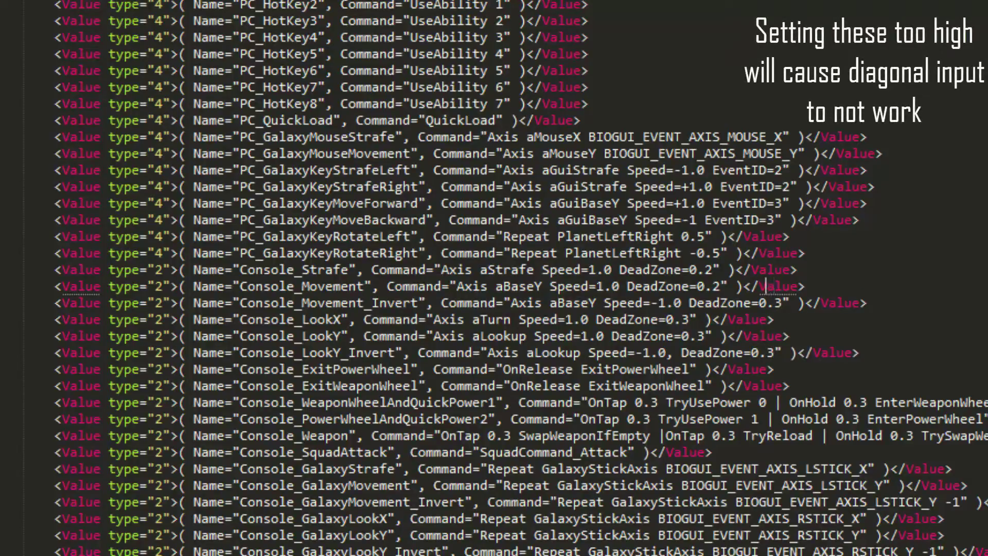
key("Left")
key("Left")
key("Left")
key("Left")
key("Left")
key("Left")
key("Left")
key("Left")
key("BackSpace")
type("3")
key("Up")
key("BackSpace")
type("3")
Step: Set the six deadzone bindings apart with two blank lines above Console_Strafe and two below Console_LookY_Invert
key("Up")
key("End")
key("Return")
key("Return")
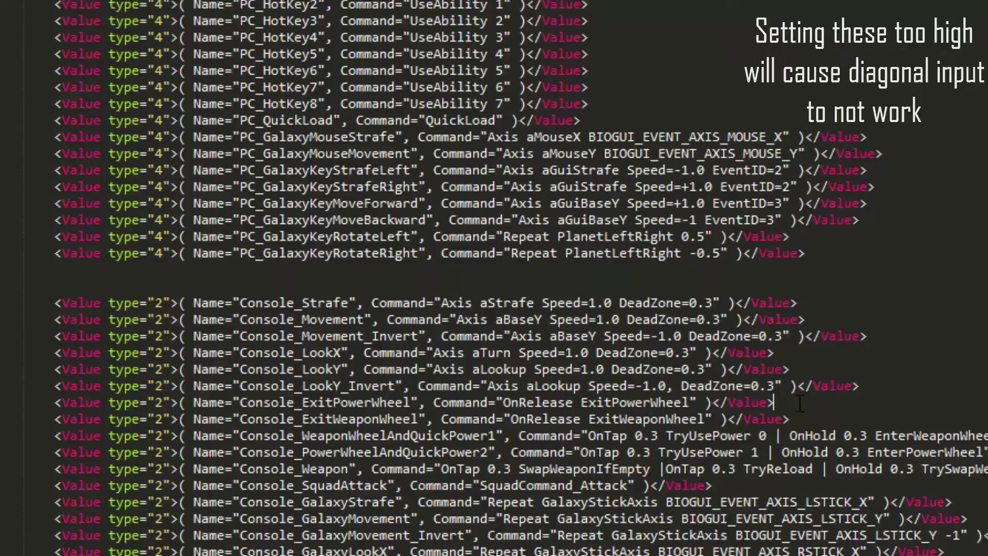
left_click(876, 387)
key("Return")
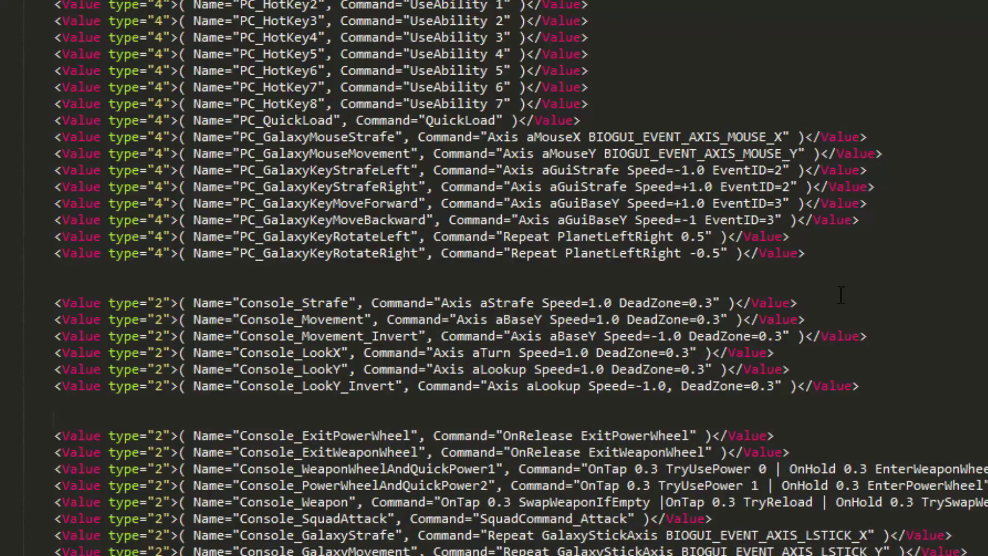
scroll(837, 289, "down", 2)
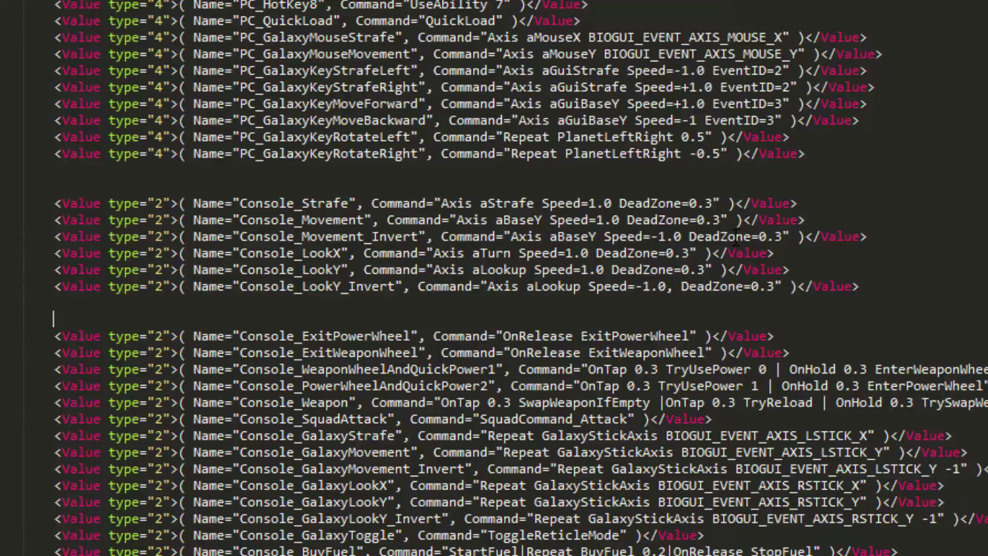
scroll(736, 237, "up", 4)
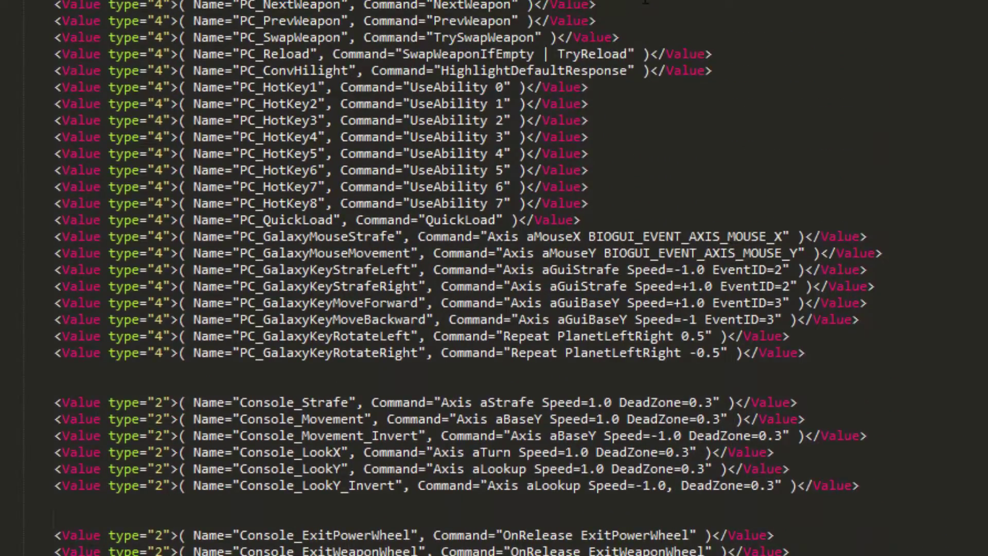
scroll(494, 278, "down", 6)
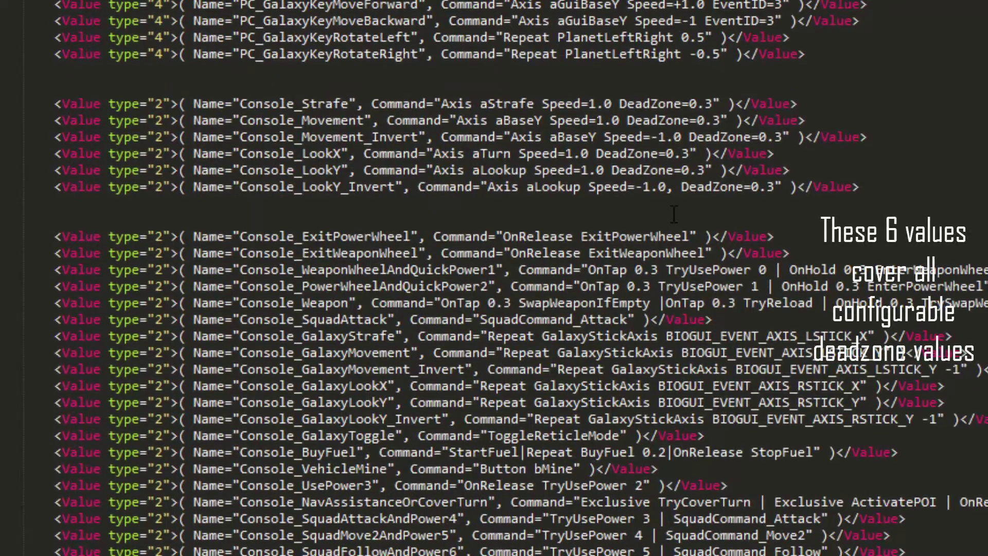
Step: Examine the three Console movement bindings and the three Console look bindings with their DeadZone values
scroll(674, 213, "up", 3)
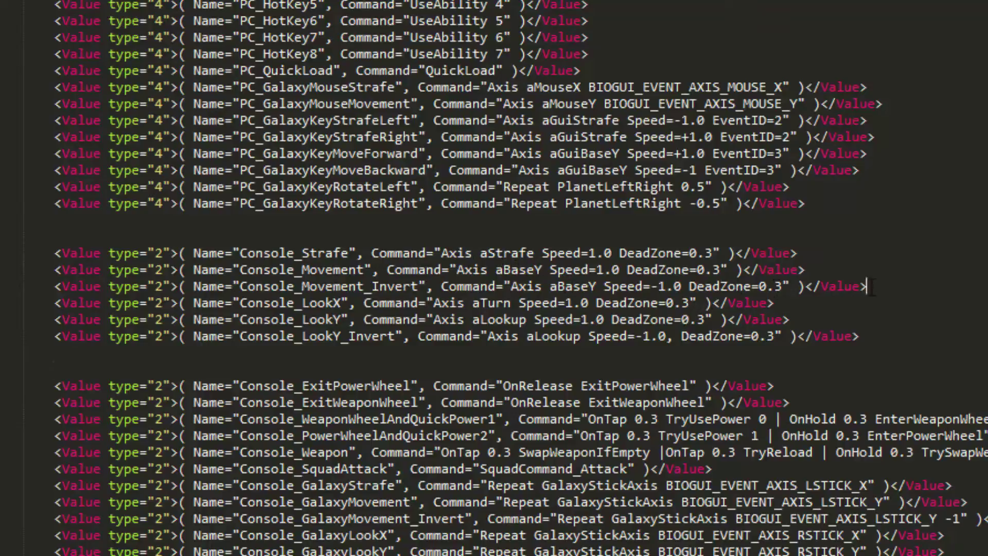
left_click_drag(870, 287, 5, 253)
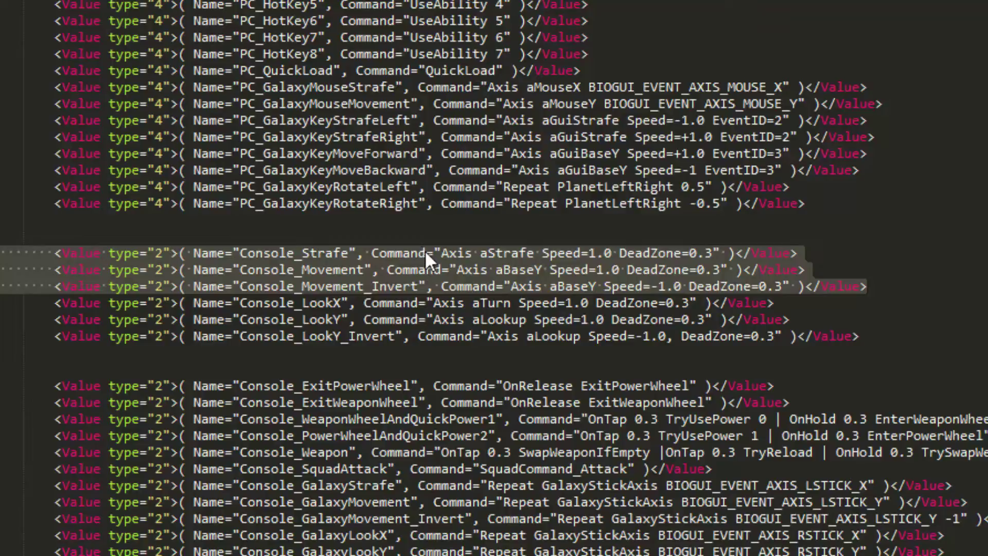
left_click_drag(966, 328, 5, 304)
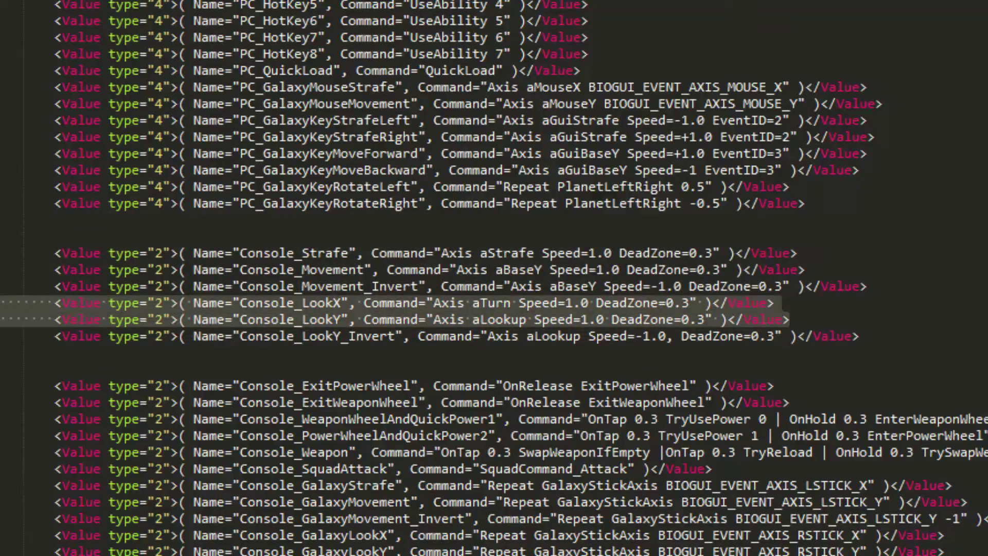
left_click(896, 324)
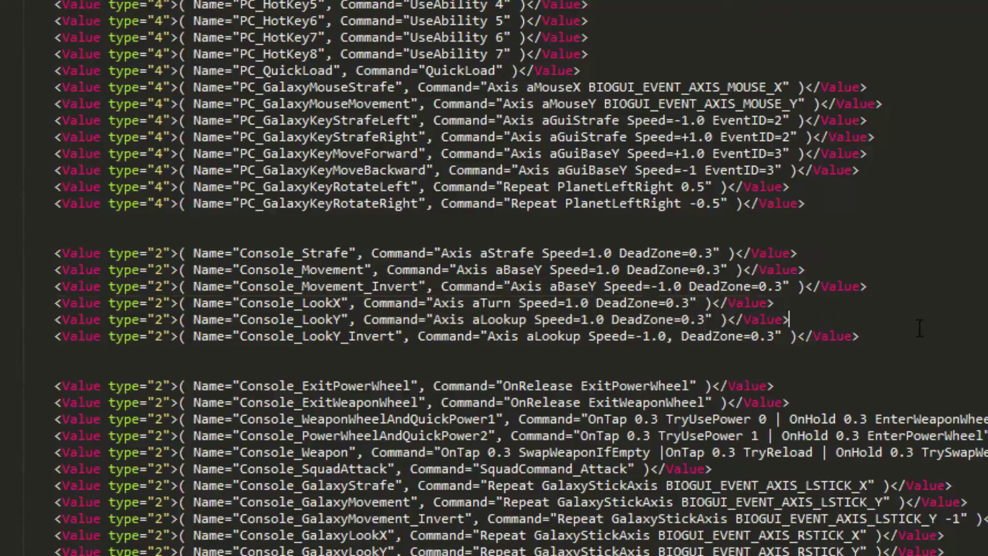
left_click_drag(913, 337, 6, 303)
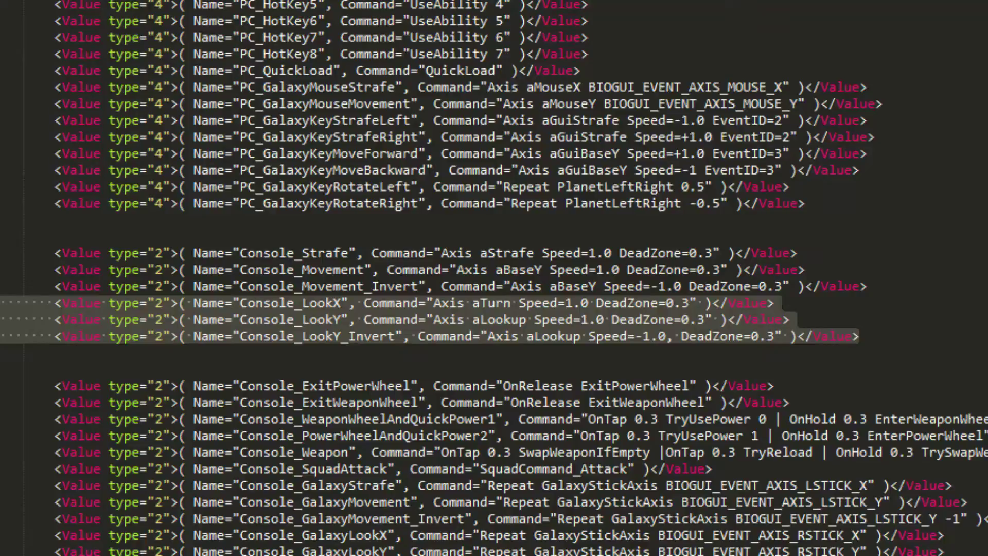
left_click(953, 342)
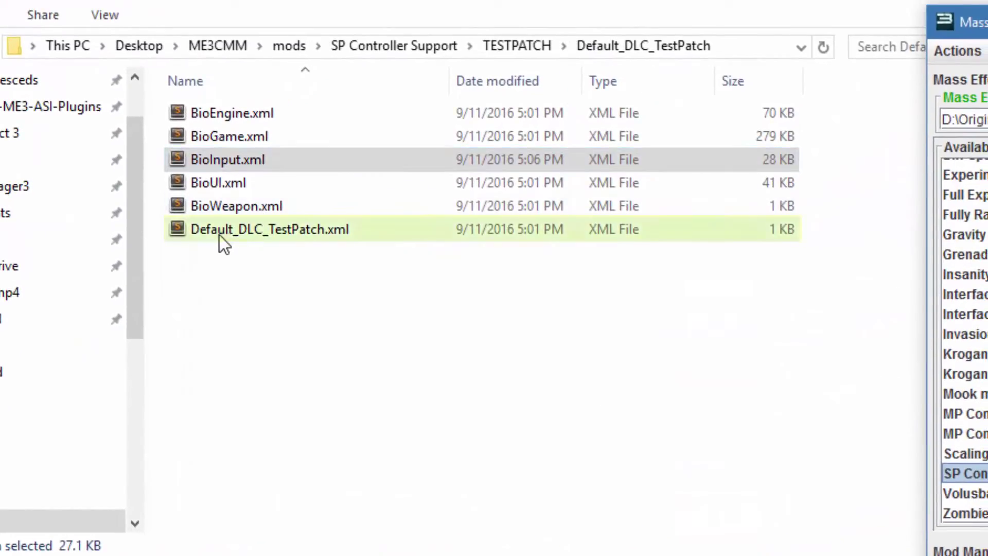
Step: Compile Default_DLC_TestPatch.xml with Mod Manager as a Coalesced manifest
left_click(311, 236)
left_click_drag(235, 229, 645, 468)
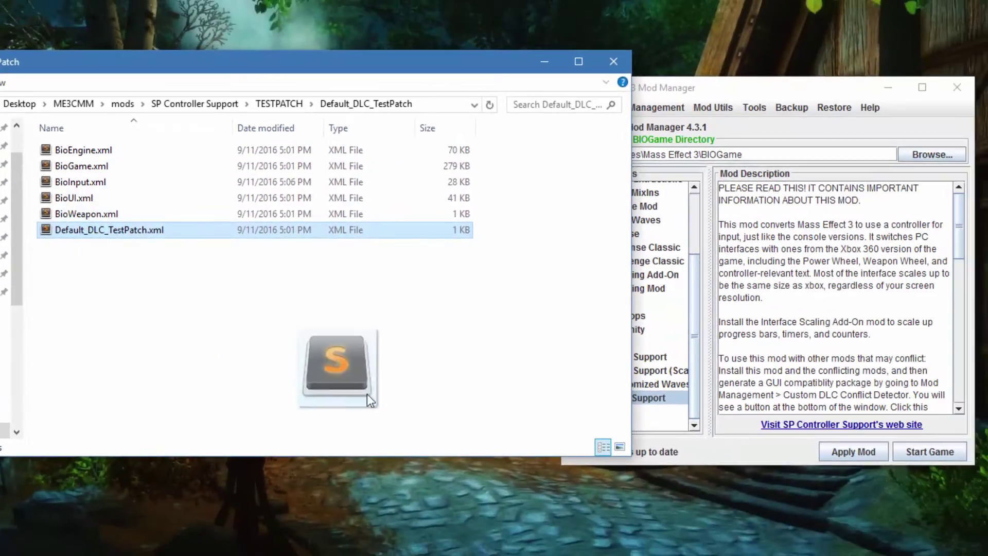
left_click_drag(367, 394, 727, 267)
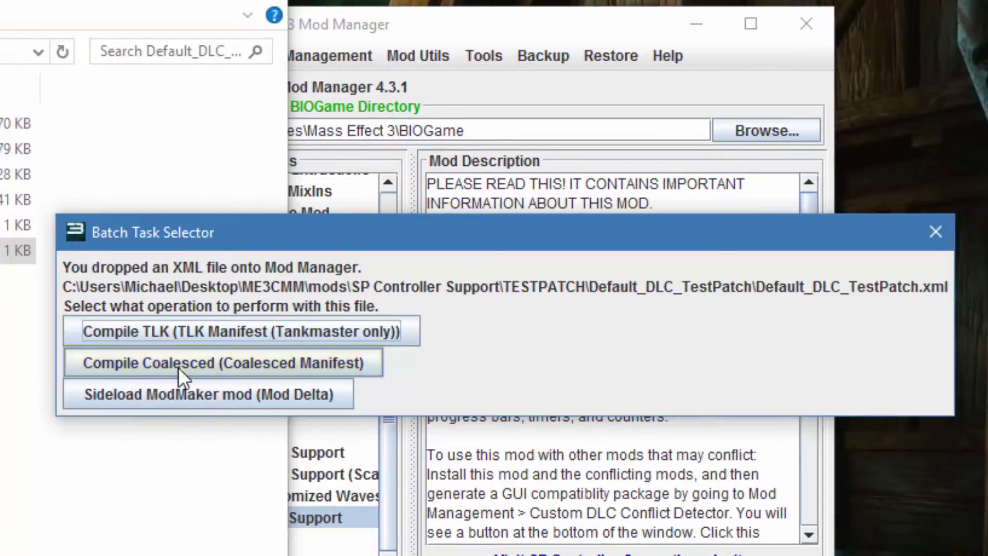
left_click(300, 363)
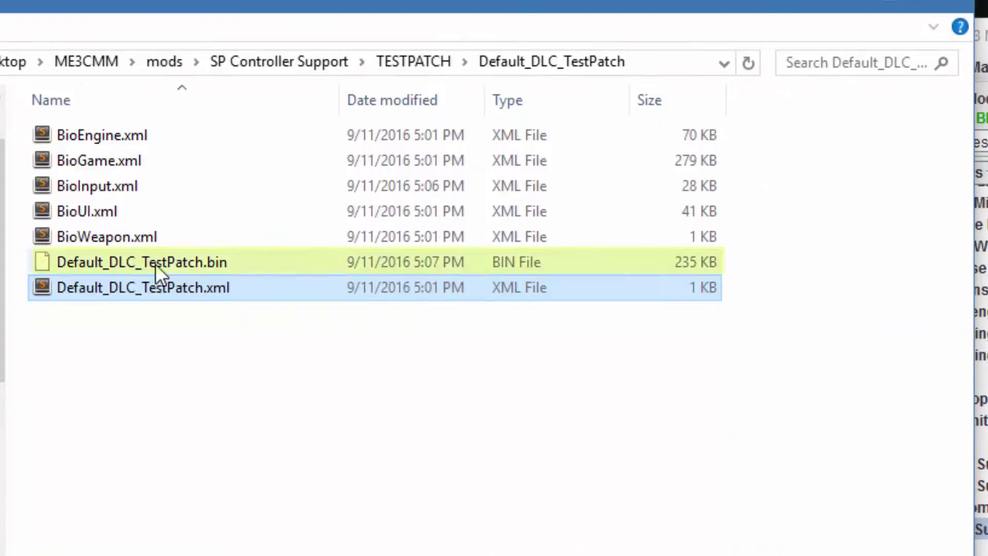
Step: Copy the compiled Default_DLC_TestPatch.bin up into the TESTPATCH folder, replacing the existing file
left_click(156, 264)
key("BackSpace")
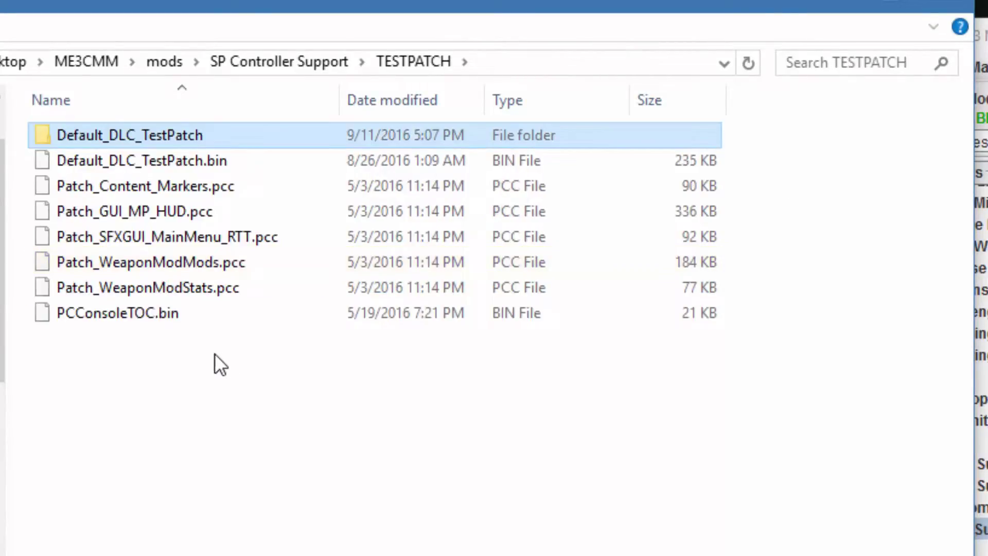
left_click(201, 160)
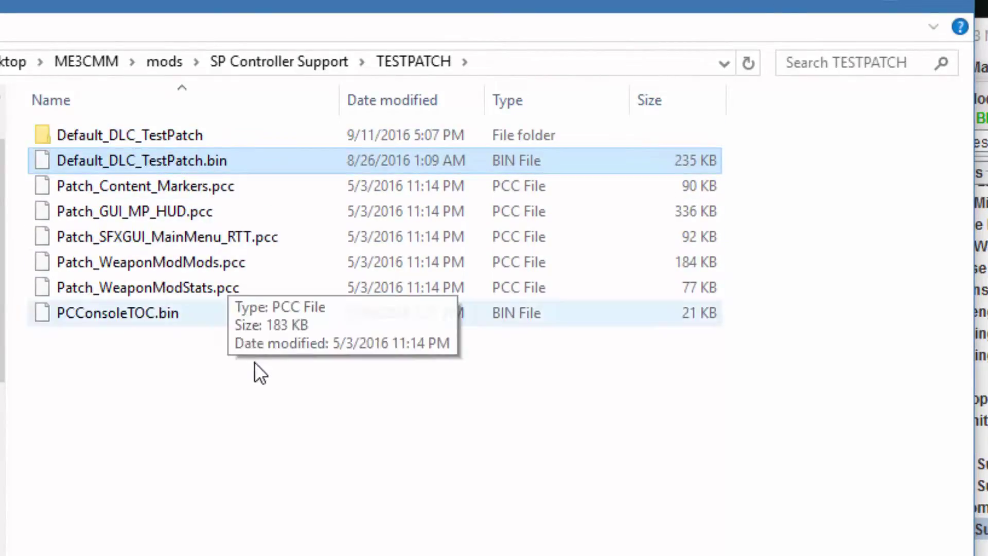
key("ctrl+v")
left_click(703, 252)
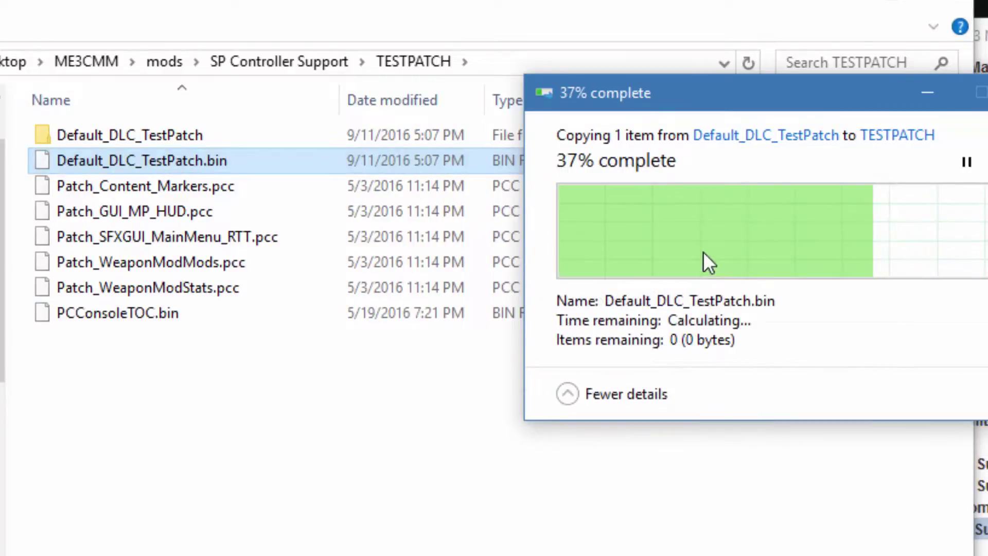
left_click(132, 146)
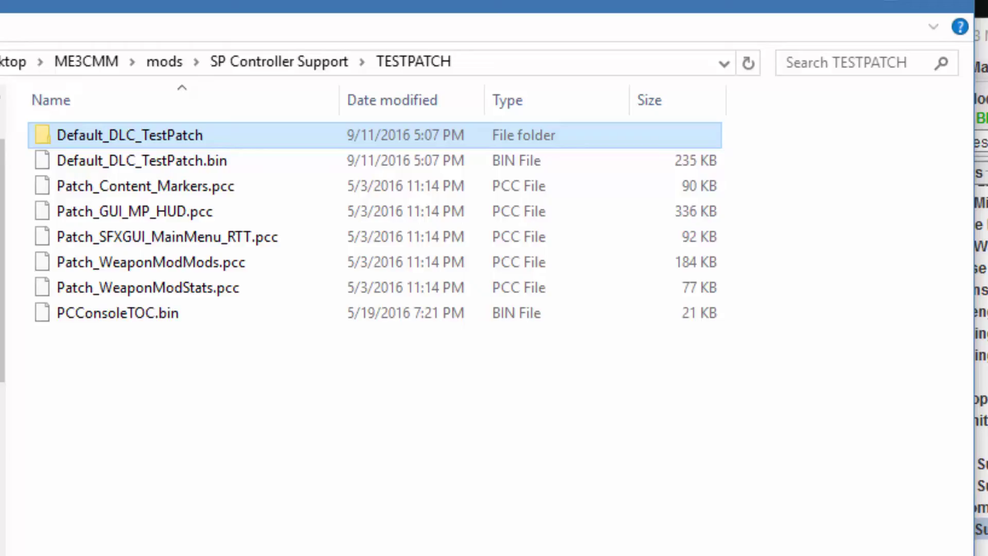
left_click(79, 160)
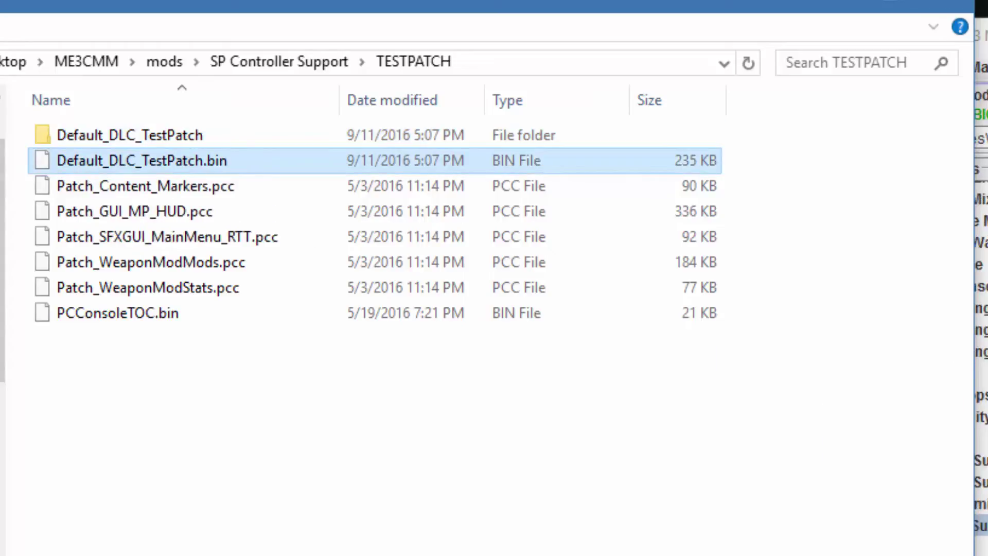
left_click_drag(134, 212, 128, 166)
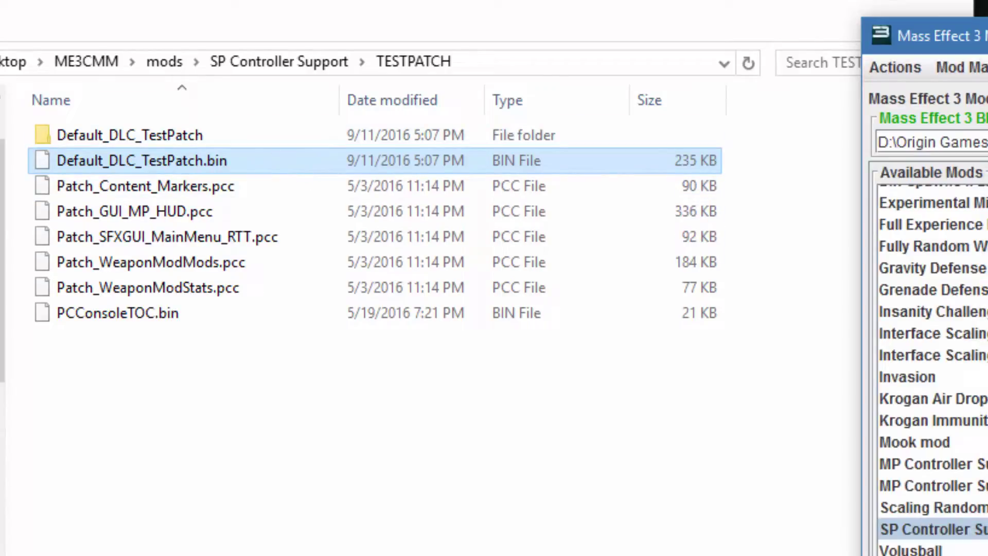
Step: Switch to Mass Effect 3 Mod Manager, check the available variants of SP Controller Support, and apply the mod
left_click(824, 184)
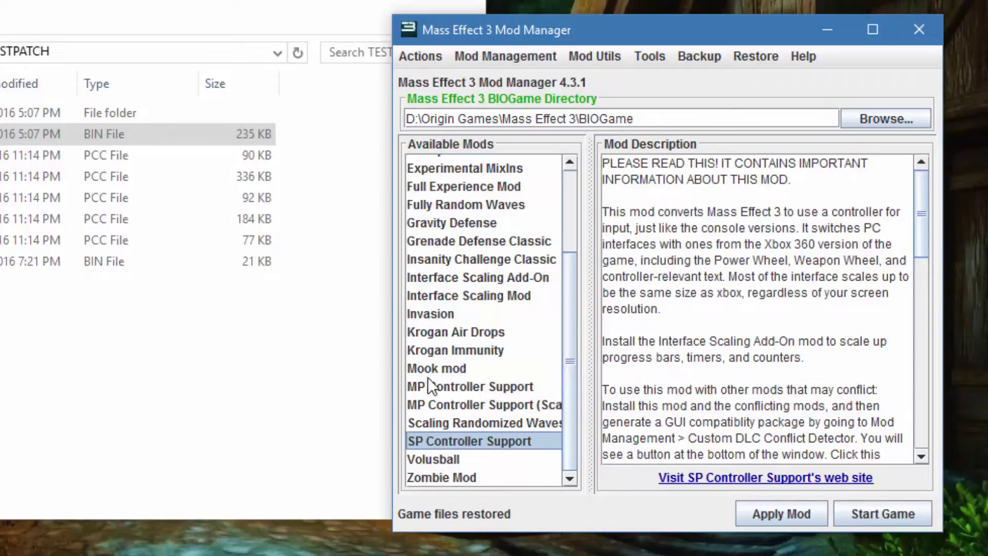
left_click(783, 517)
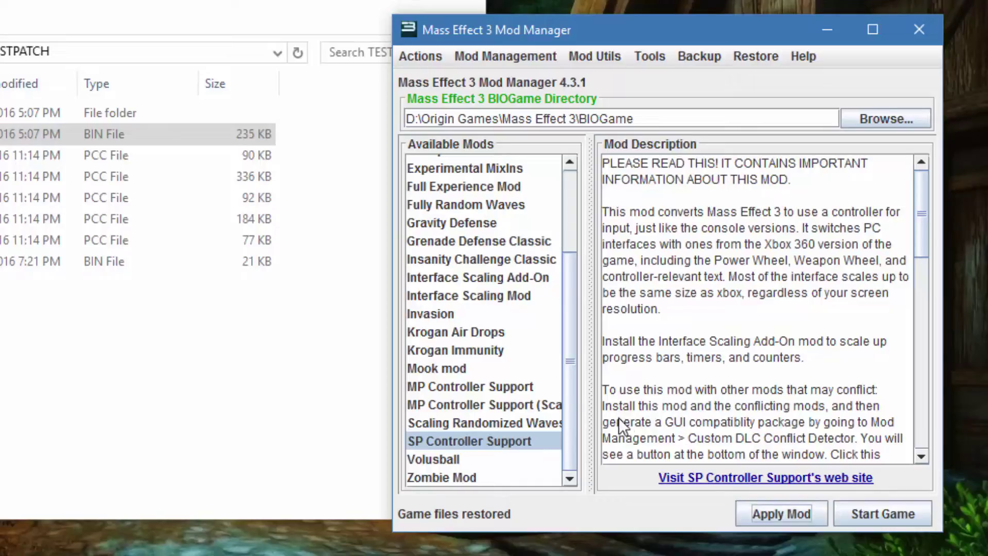
left_click(596, 53)
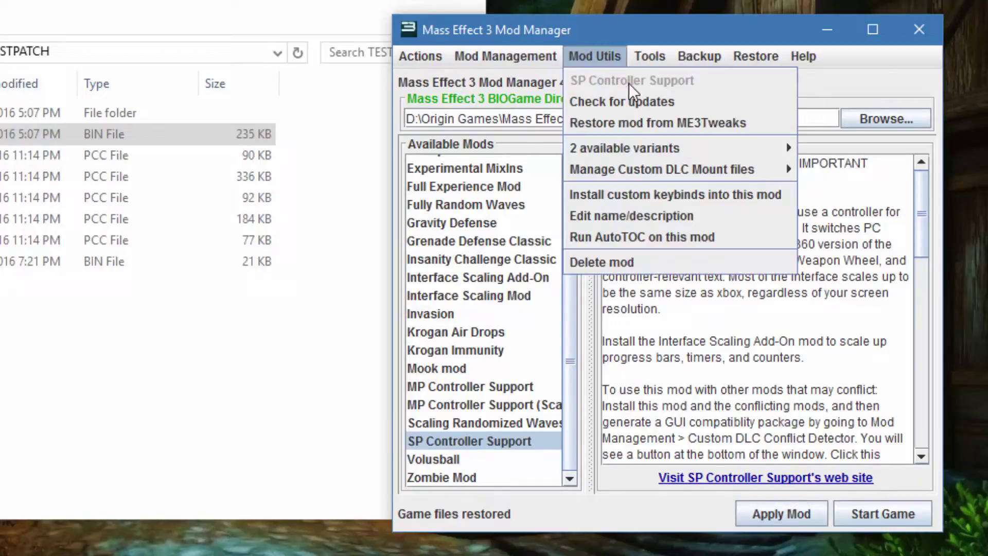
mouse_move(649, 145)
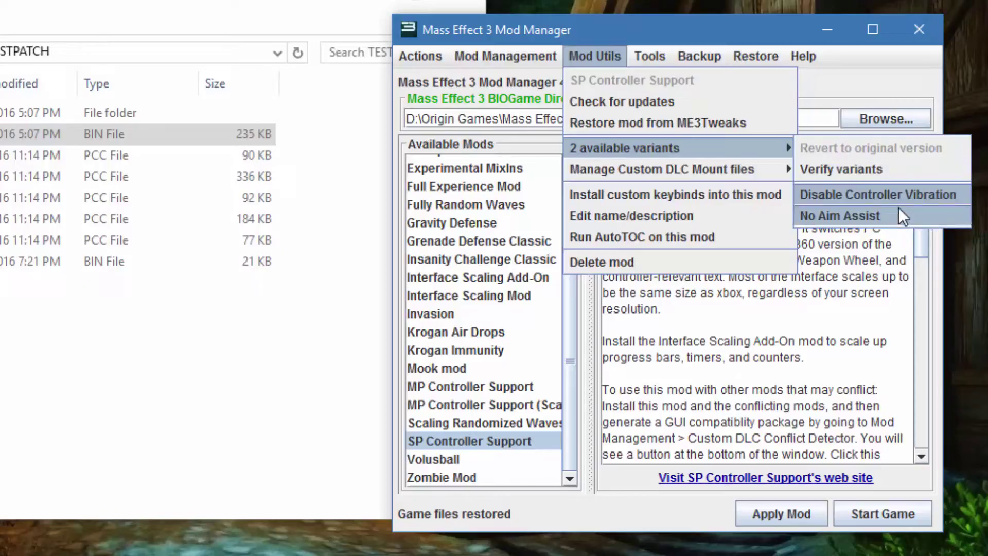
left_click(798, 511)
left_click(782, 514)
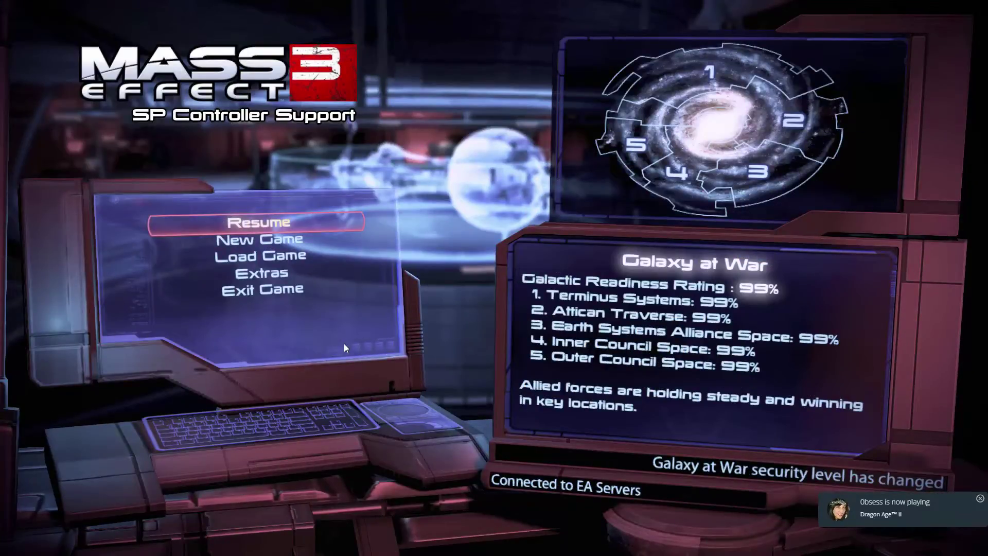
Step: Open Load Game from the Mass Effect 3 main menu and bring up the career selection
key("Down")
key("Down")
key("Down")
key("Up")
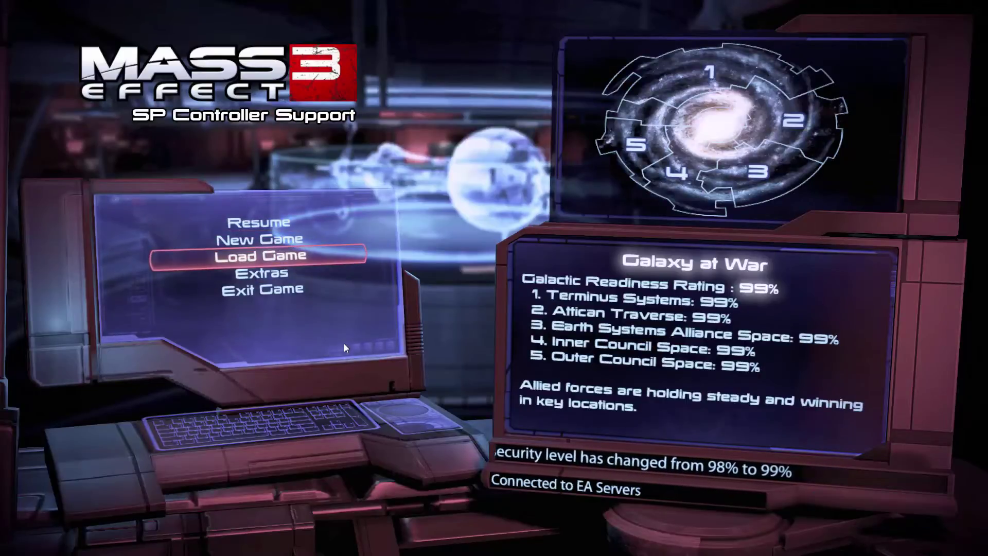
key("Return")
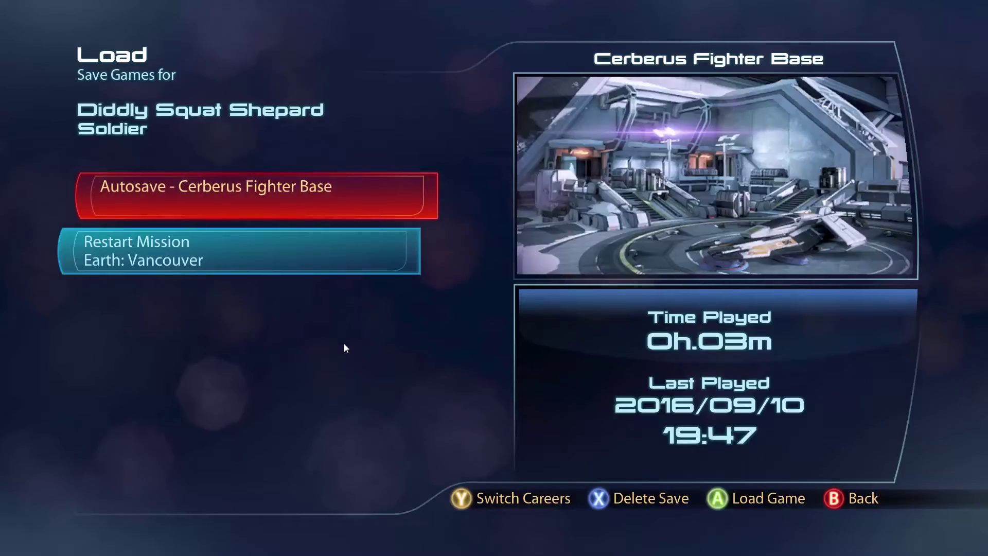
key("y")
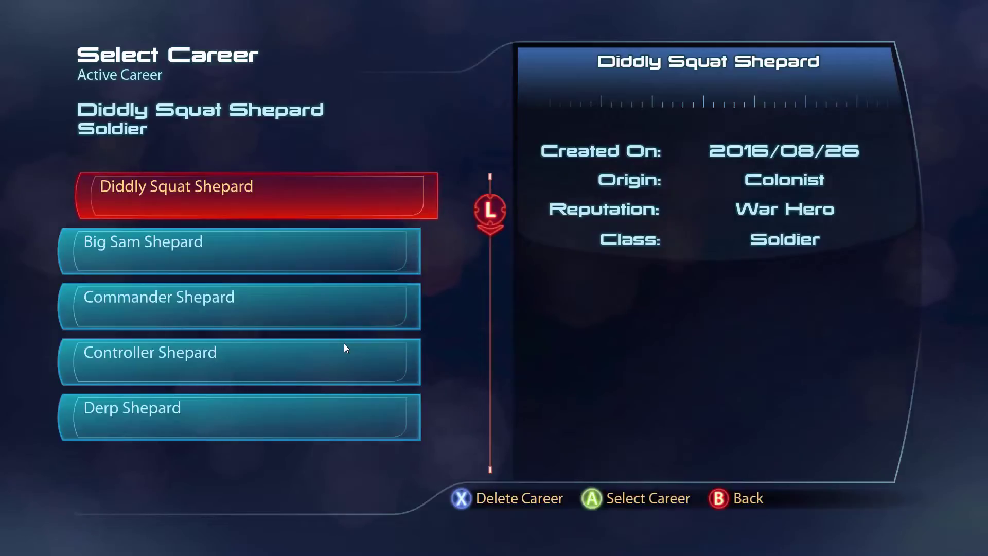
key("Down")
key("Down")
key("Up")
key("Up")
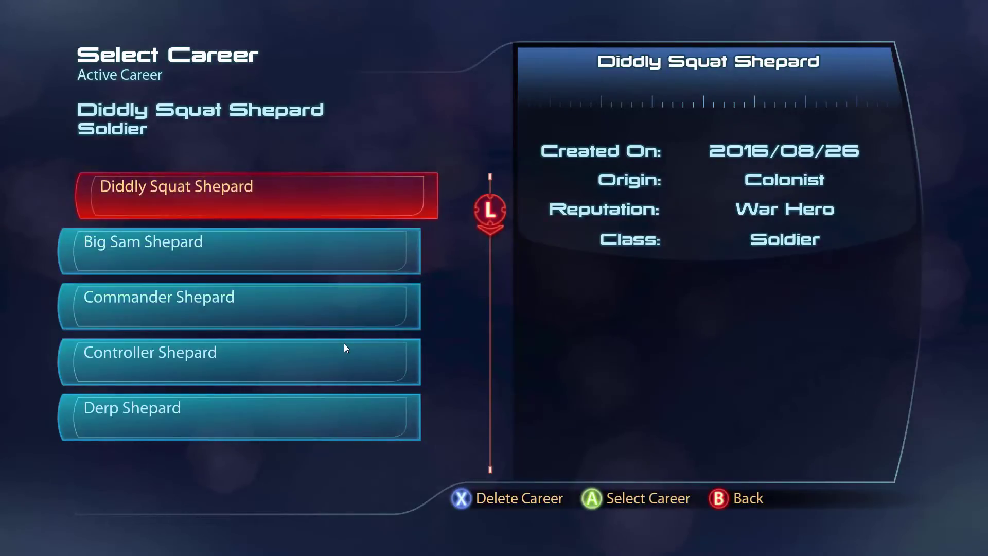
key("Return")
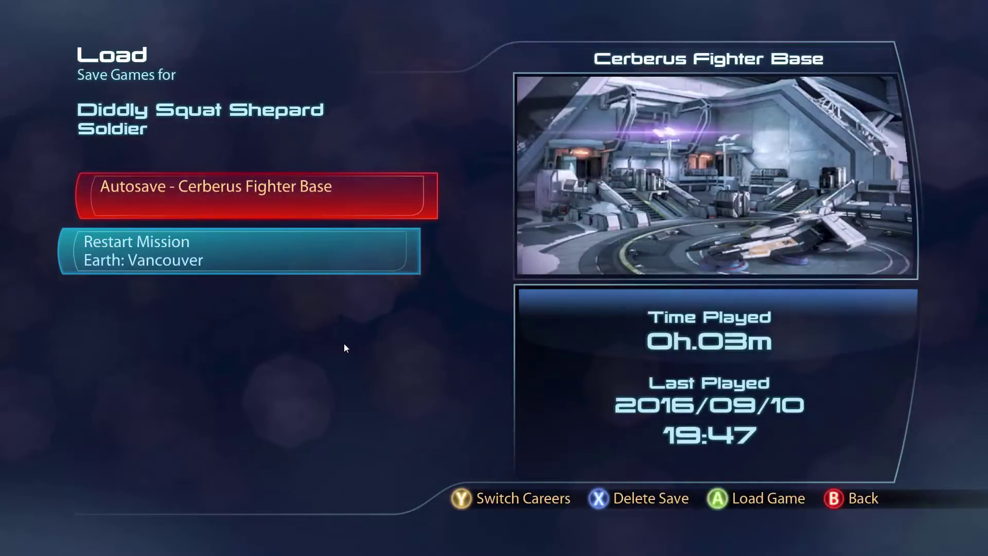
key("Down")
key("Up")
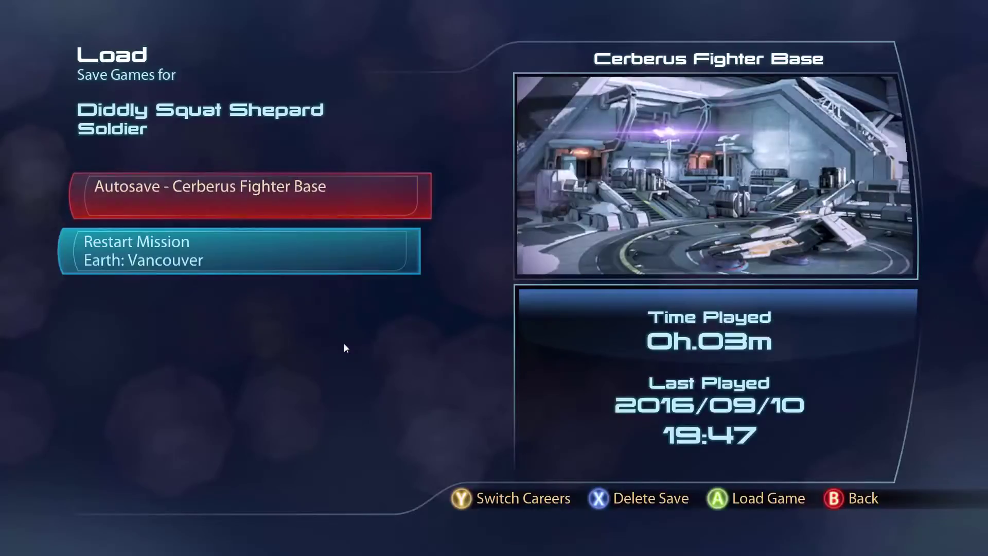
key("Escape")
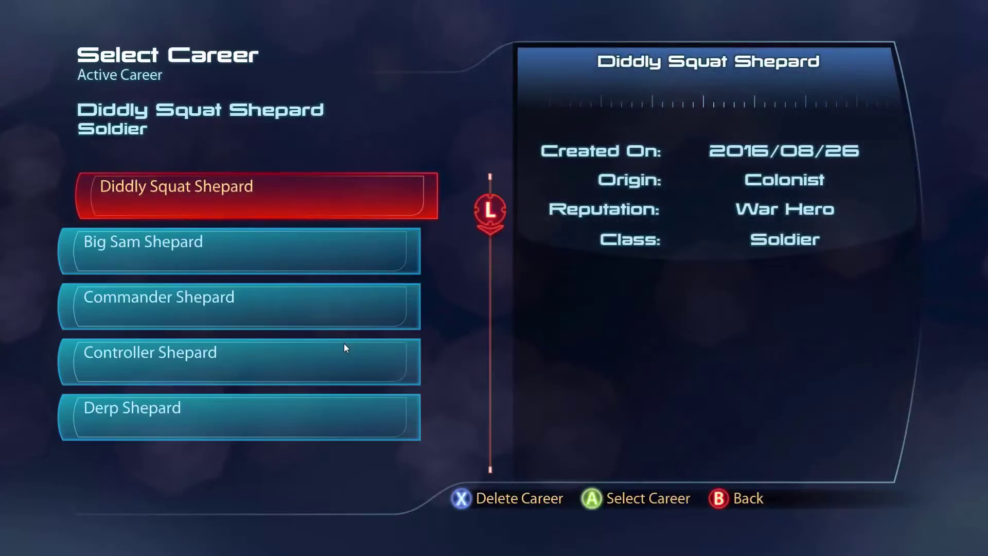
key("Down")
key("Down")
key("Down")
key("Up")
key("Up")
key("Up")
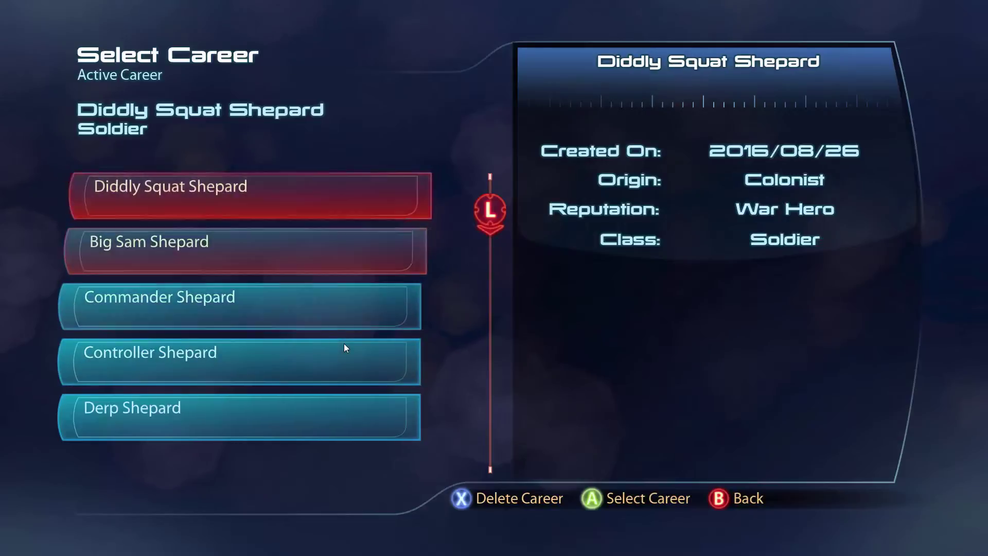
Step: Select the first Soldier career and load its Cerberus Fighter Base autosave
key("Return")
key("Down")
key("Up")
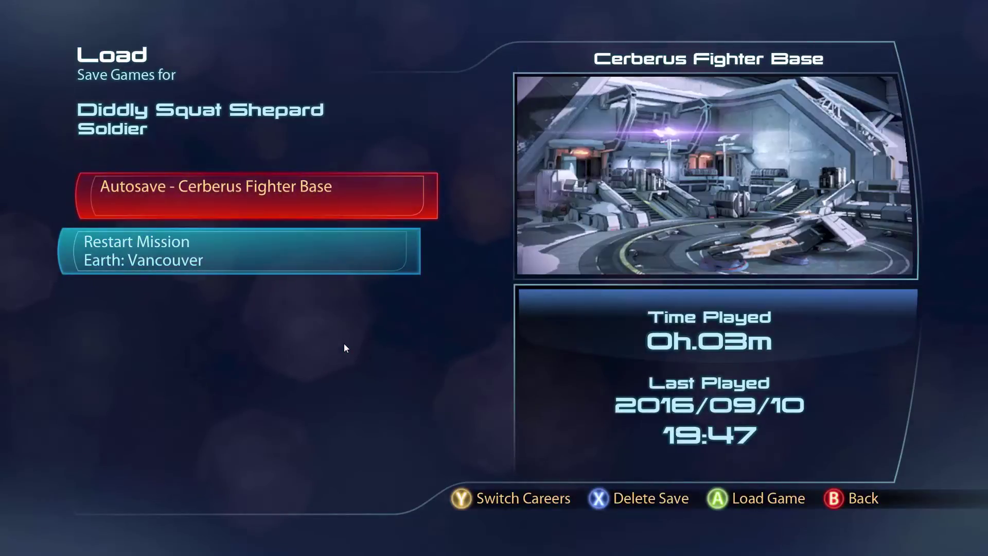
key("Down")
key("Up")
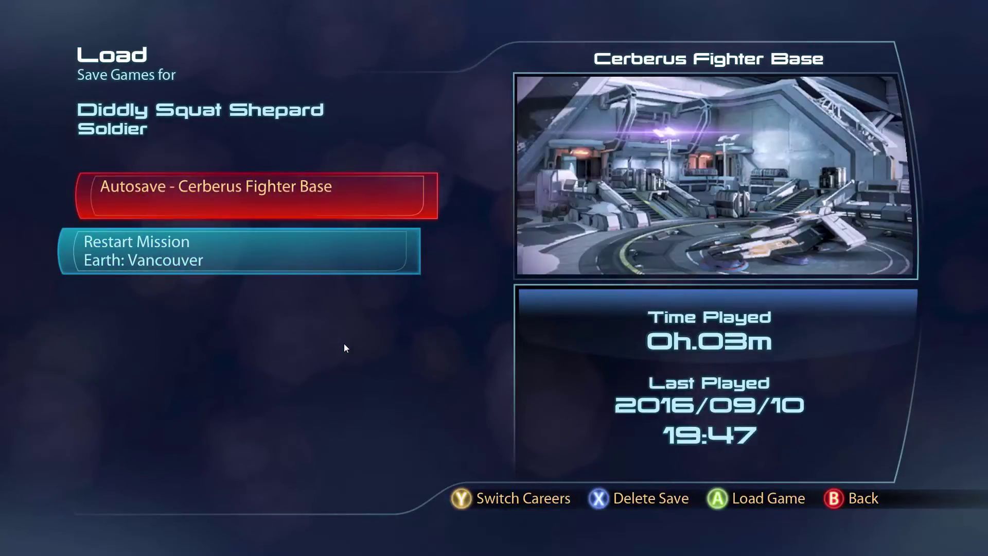
key("Return")
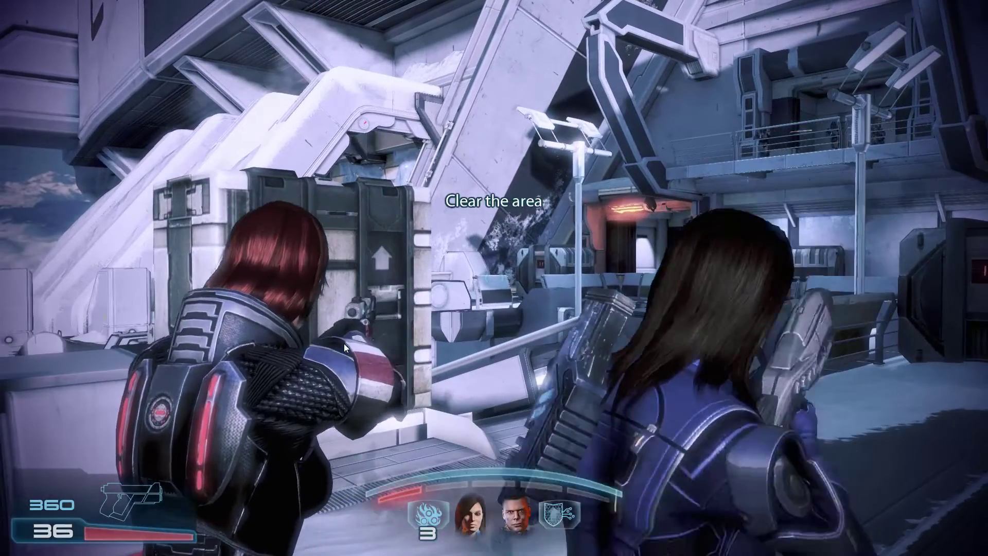
Step: Move the character into cover and run the console command enableallai false
key("w")
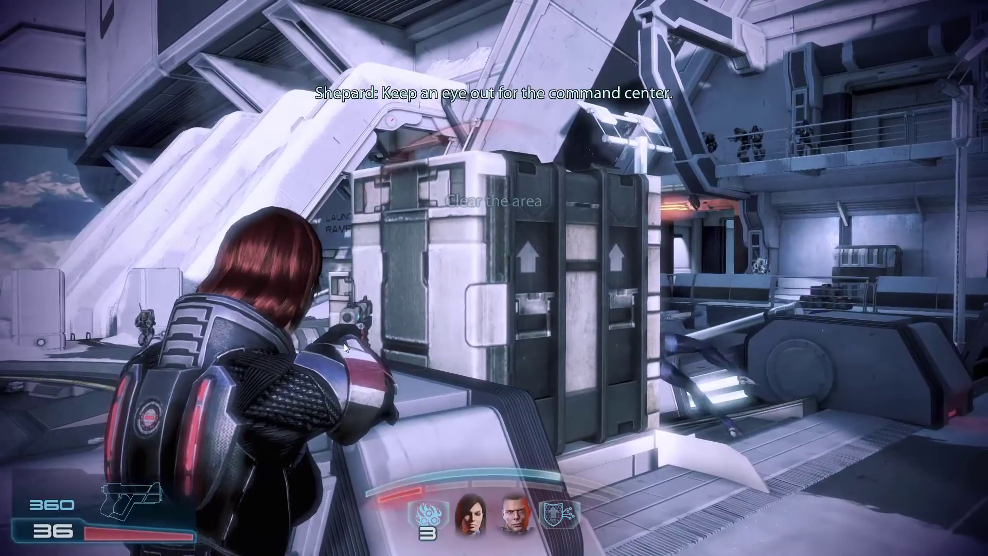
key("space")
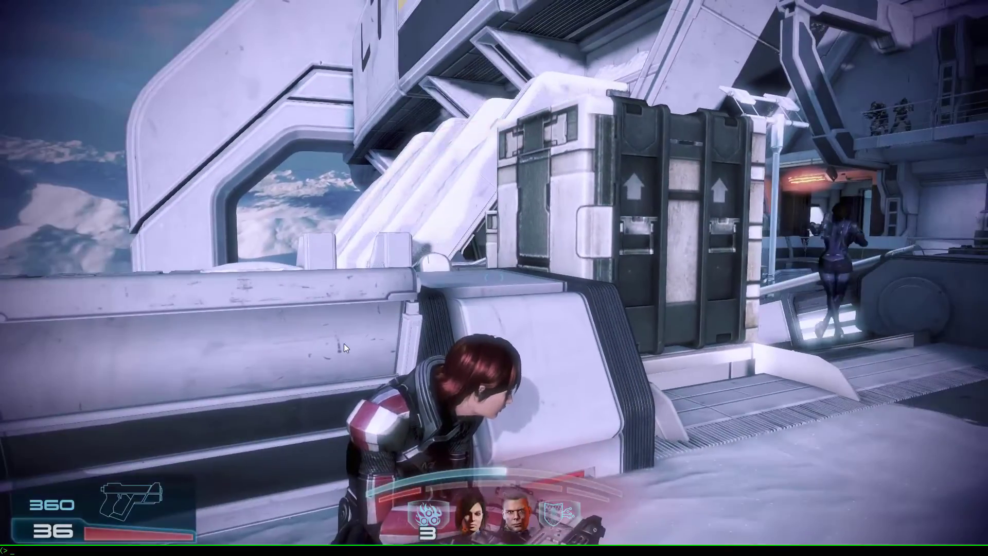
type("enableallai false")
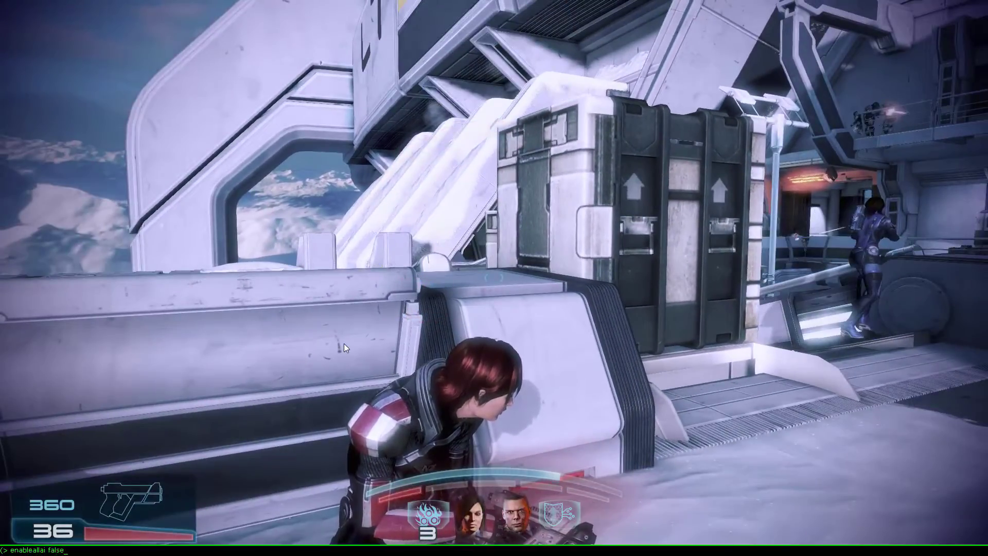
key("Return")
right_click(345, 348)
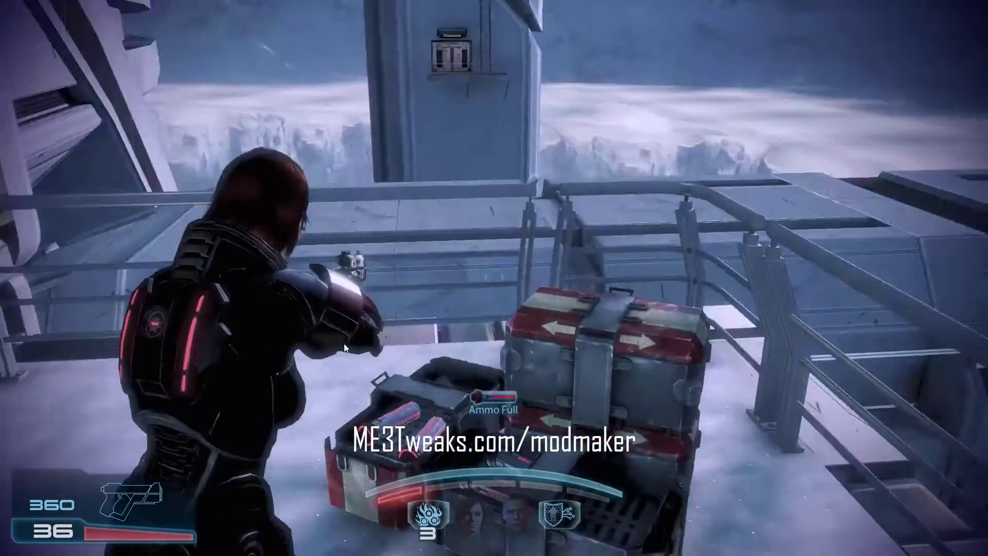
Step: Switch to Mod Manager and examine the option to auto-inject controller mod fixes into ModMaker mods in Mod Manager Options
key("super")
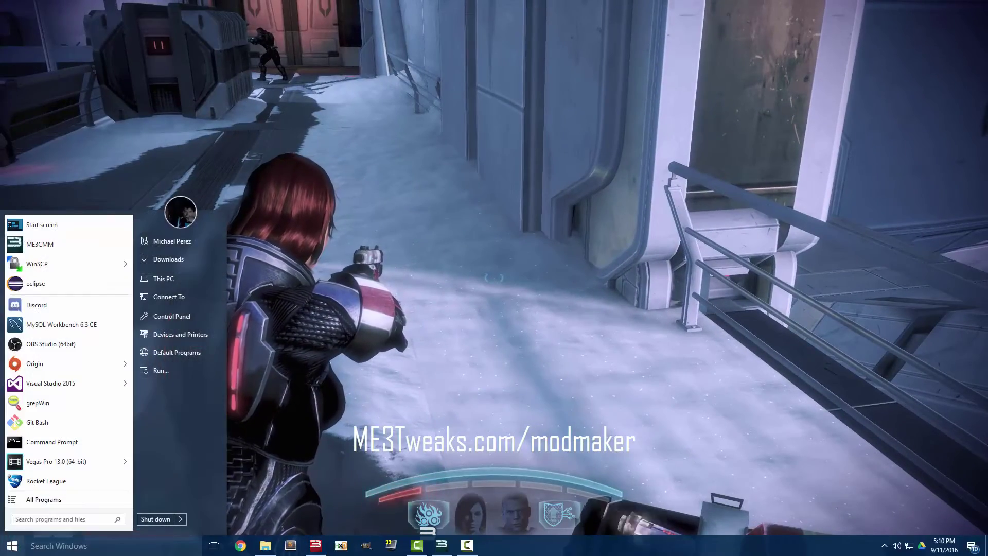
left_click(442, 546)
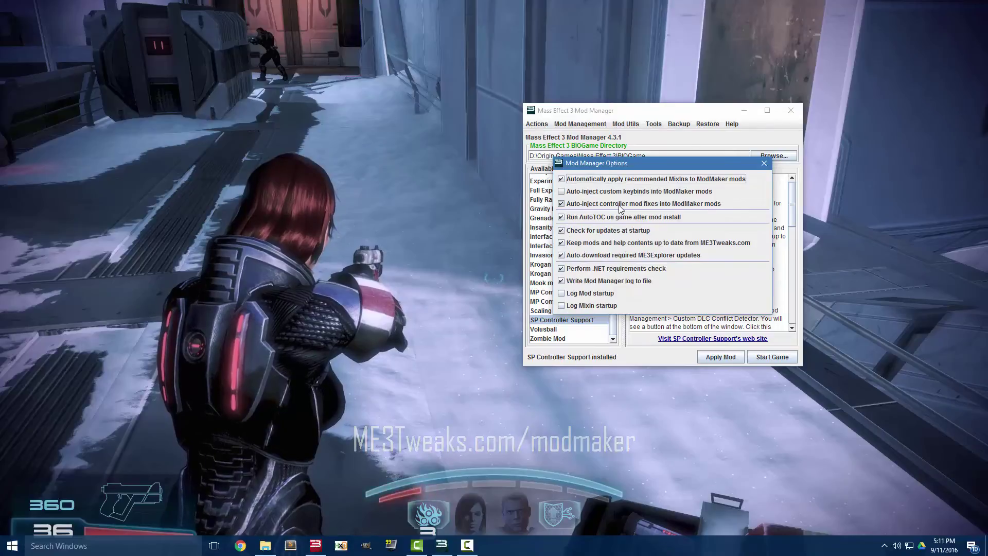
mouse_move(620, 208)
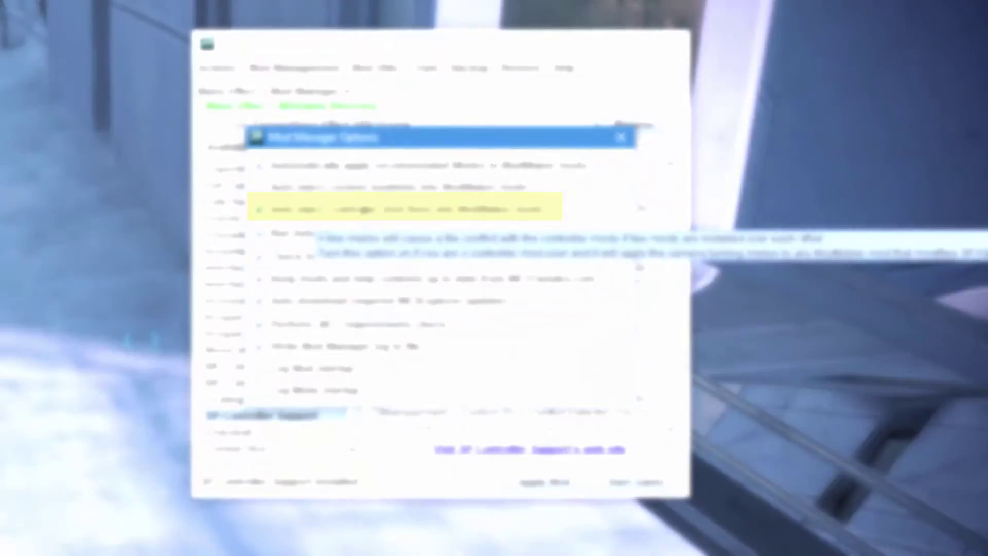